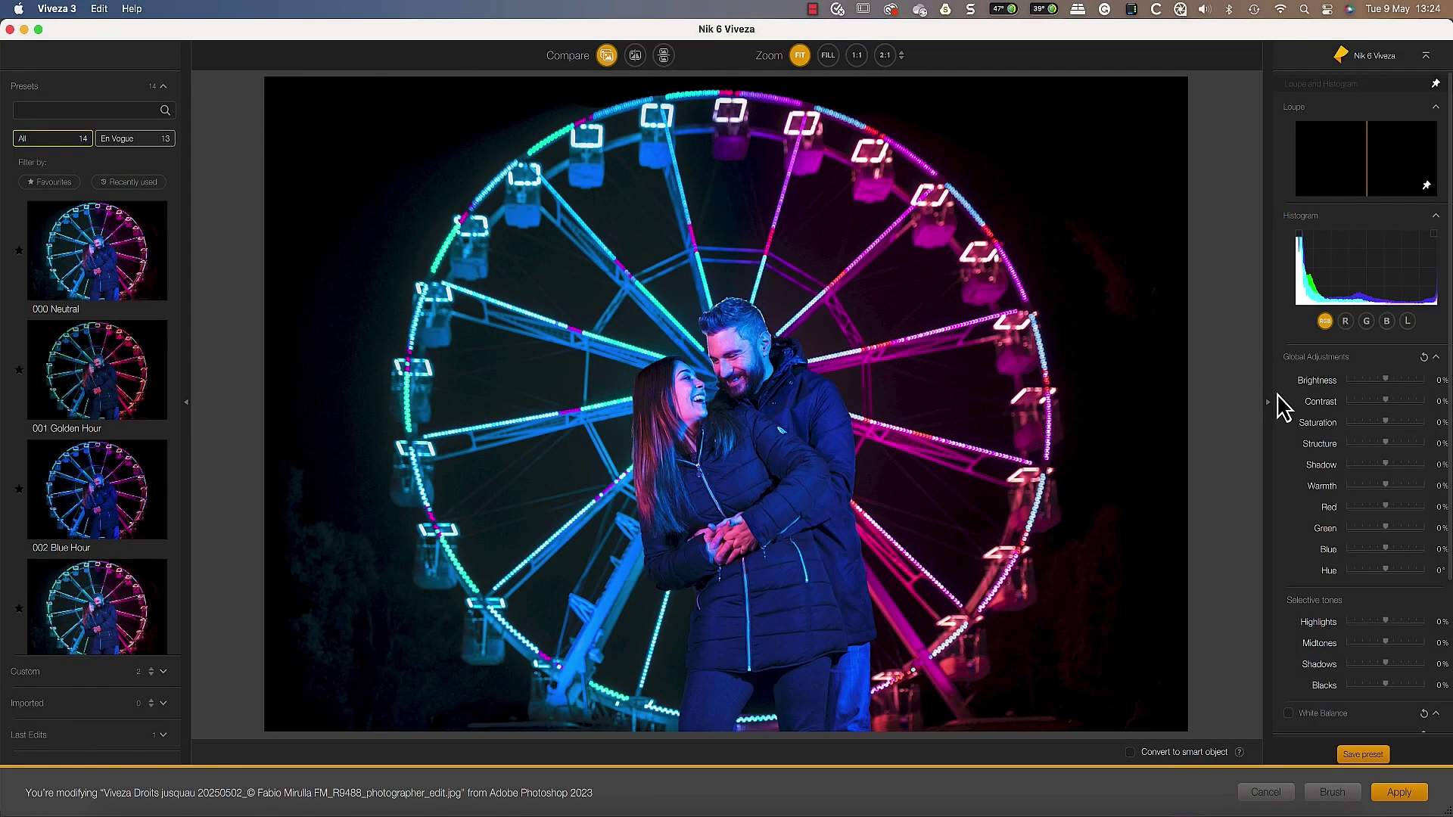
Place a Viveza control point on the man's face and enlarge its radius
{"action": "scroll", "coordinate": [1284, 394], "scroll_direction": "down", "scroll_amount": 2}
{"action": "scroll", "coordinate": [1289, 407], "scroll_direction": "down", "scroll_amount": 6}
{"action": "scroll", "coordinate": [1288, 454], "scroll_direction": "down", "scroll_amount": 2}
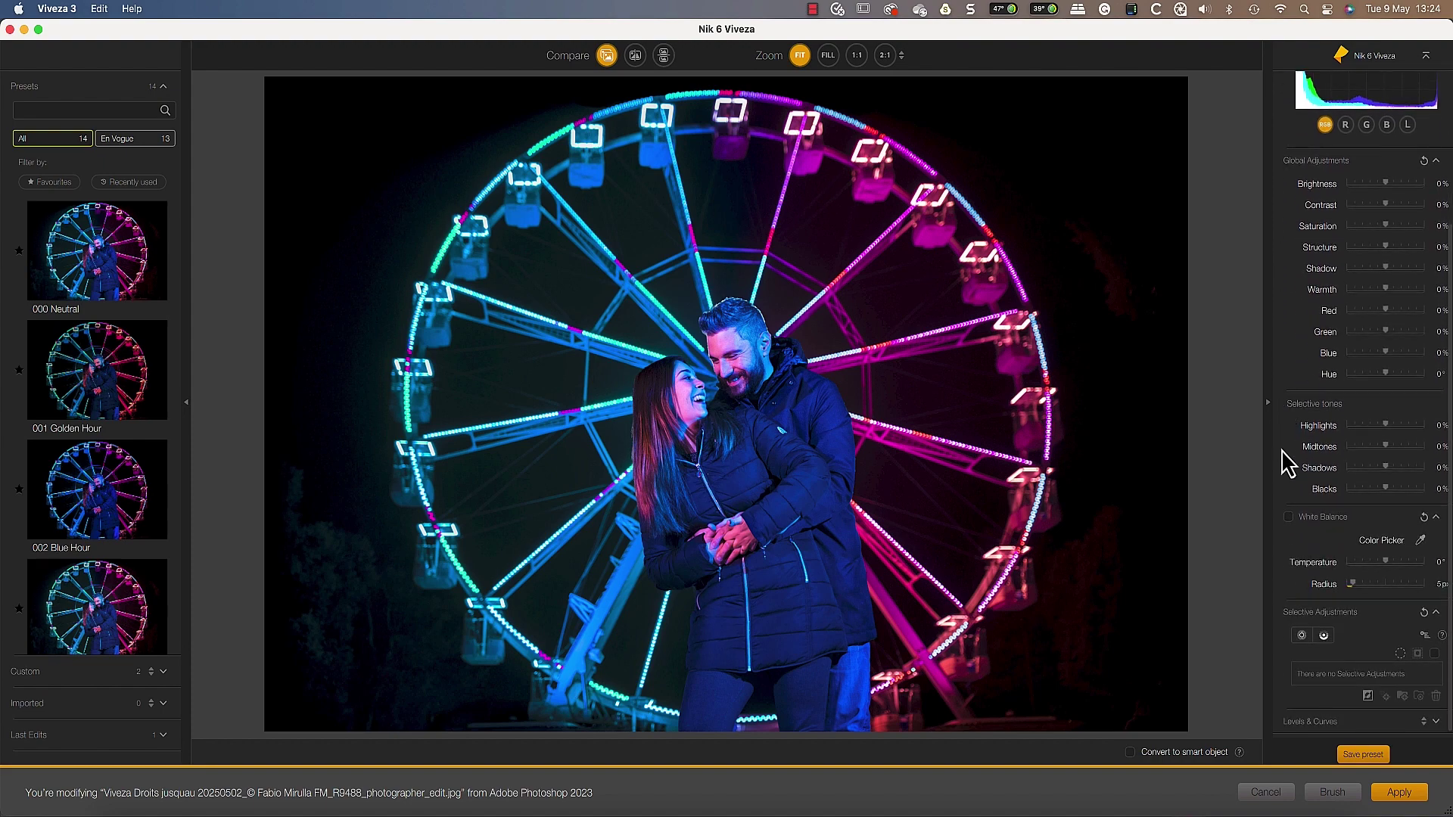
{"action": "left_click", "coordinate": [1302, 636]}
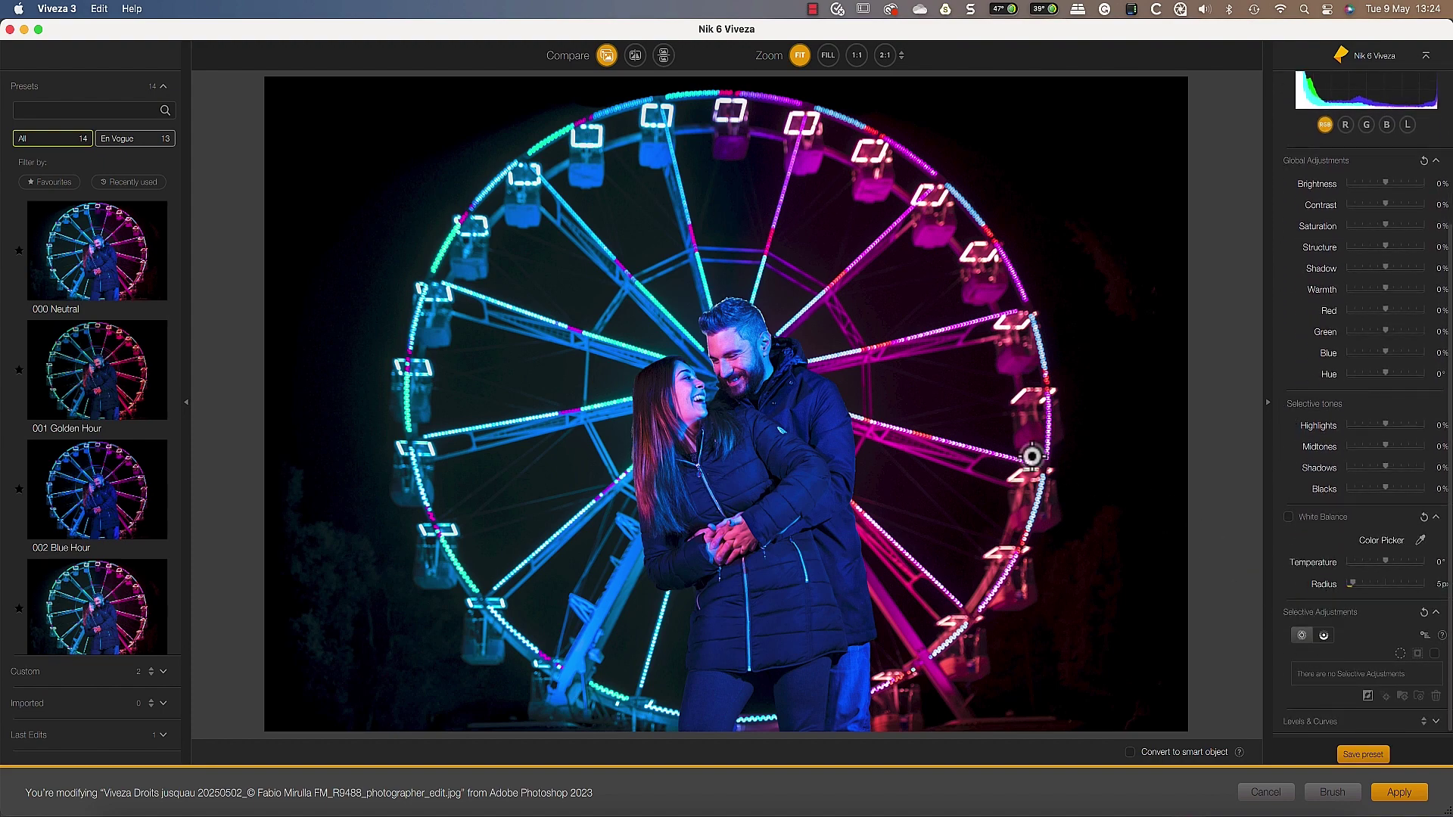
{"action": "left_click", "coordinate": [717, 351]}
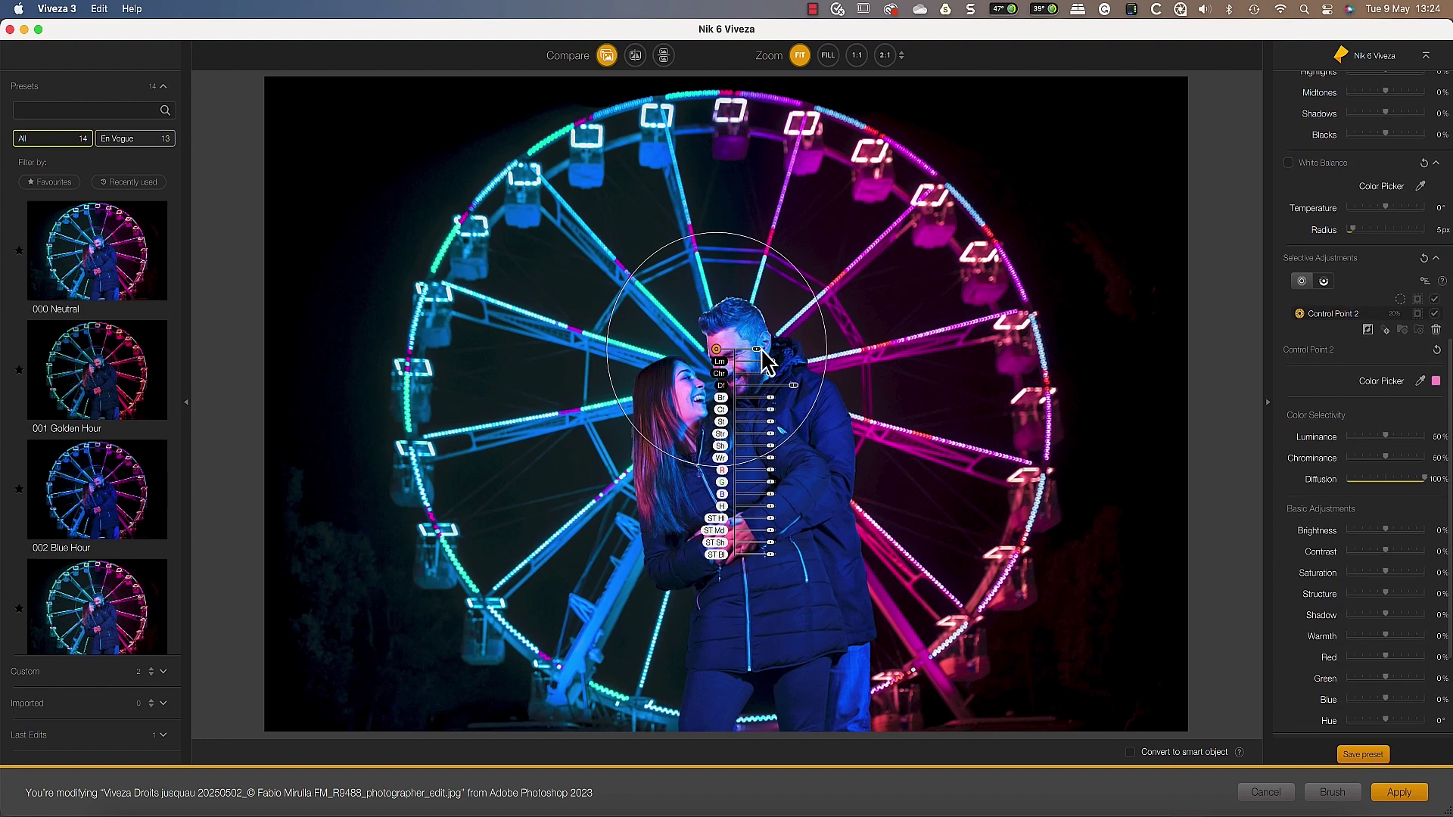
{"action": "left_click_drag", "start_coordinate": [758, 349], "coordinate": [763, 349]}
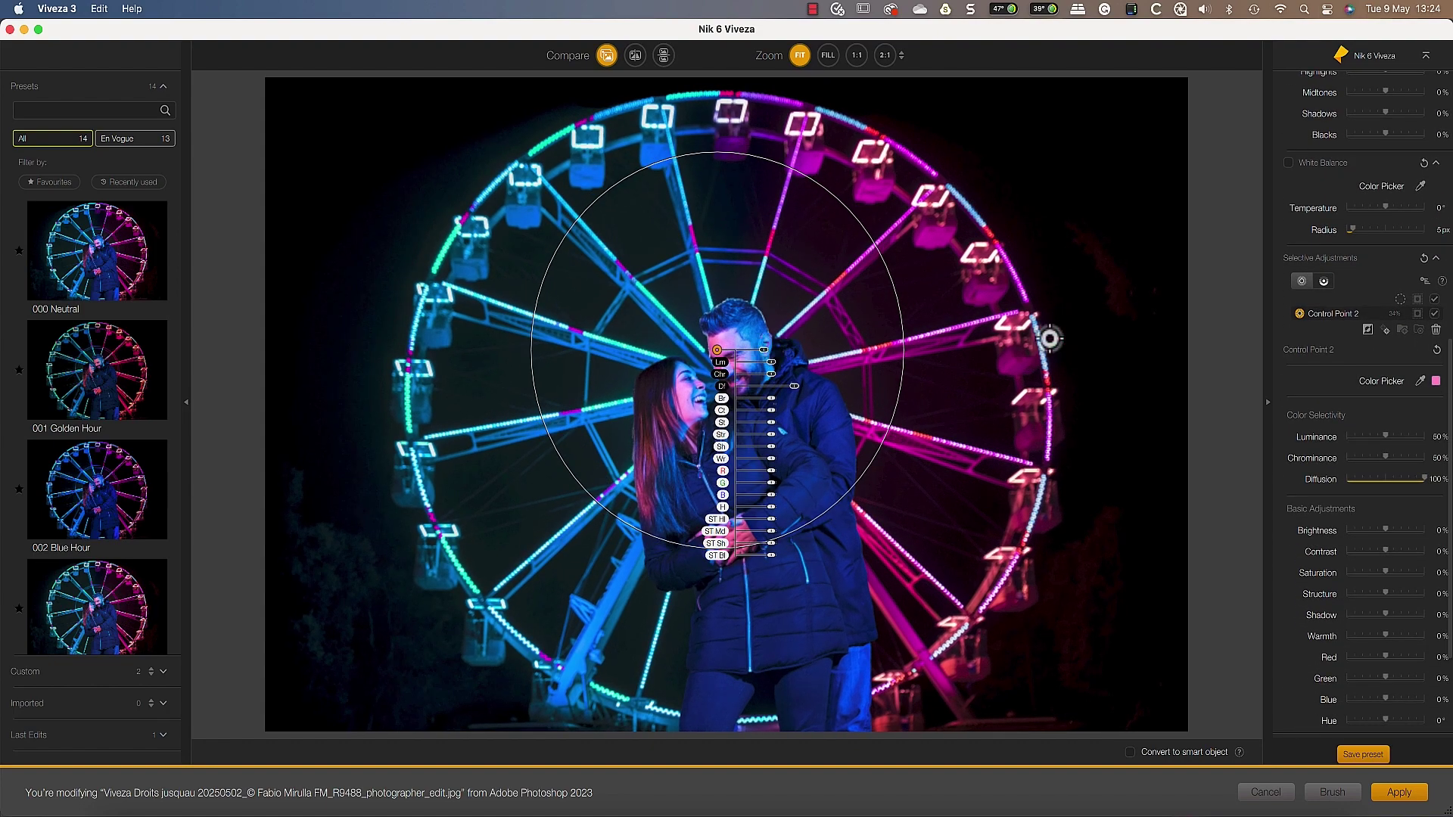
With the mask shown, tighten the point's selectivity to 23% luminance and 28% chrominance
{"action": "left_click", "coordinate": [1418, 314]}
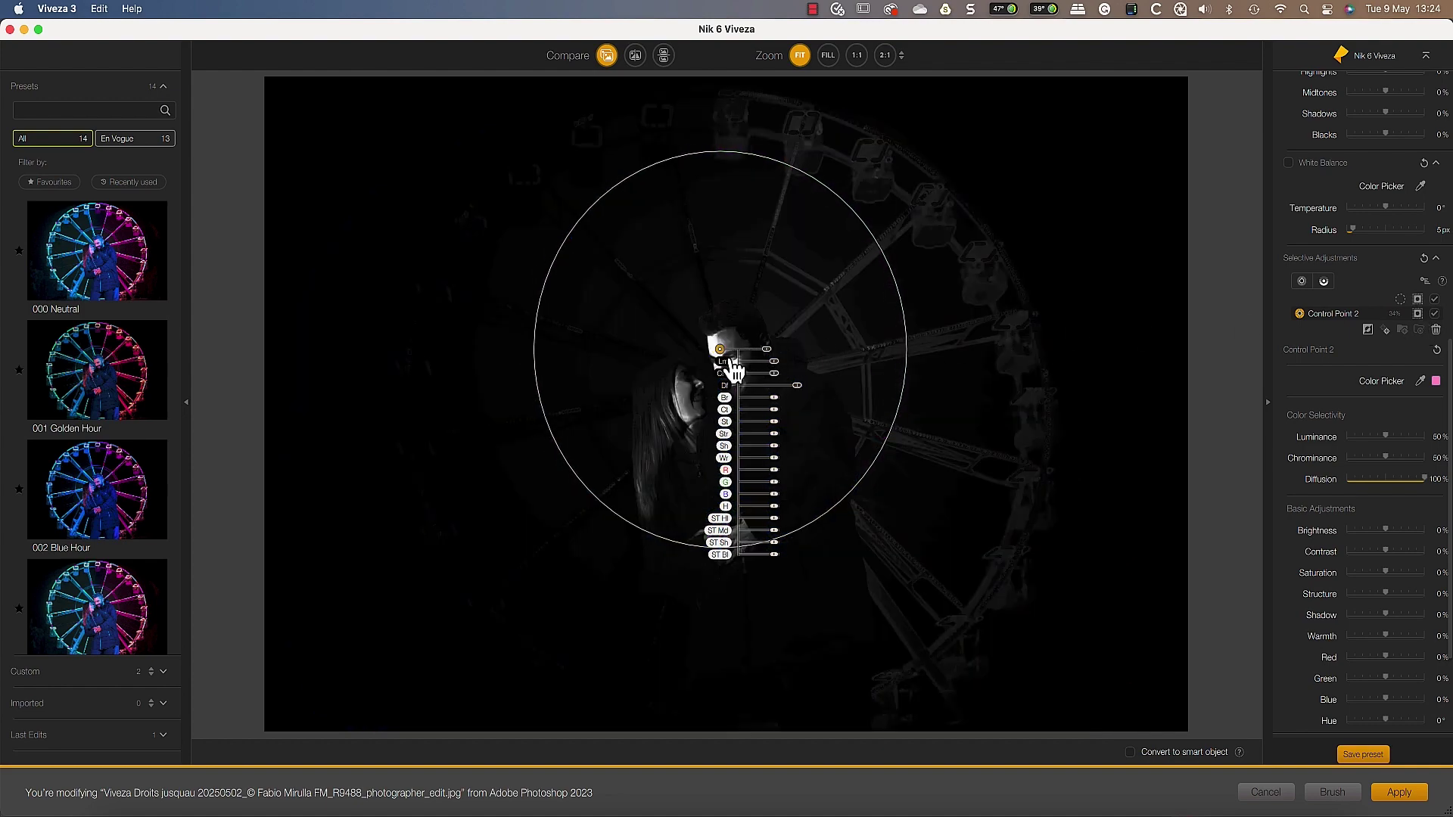
{"action": "mouse_move", "coordinate": [723, 353]}
{"action": "left_mouse_down"}
{"action": "mouse_move", "coordinate": [783, 446]}
{"action": "mouse_move", "coordinate": [724, 348]}
{"action": "left_mouse_up"}
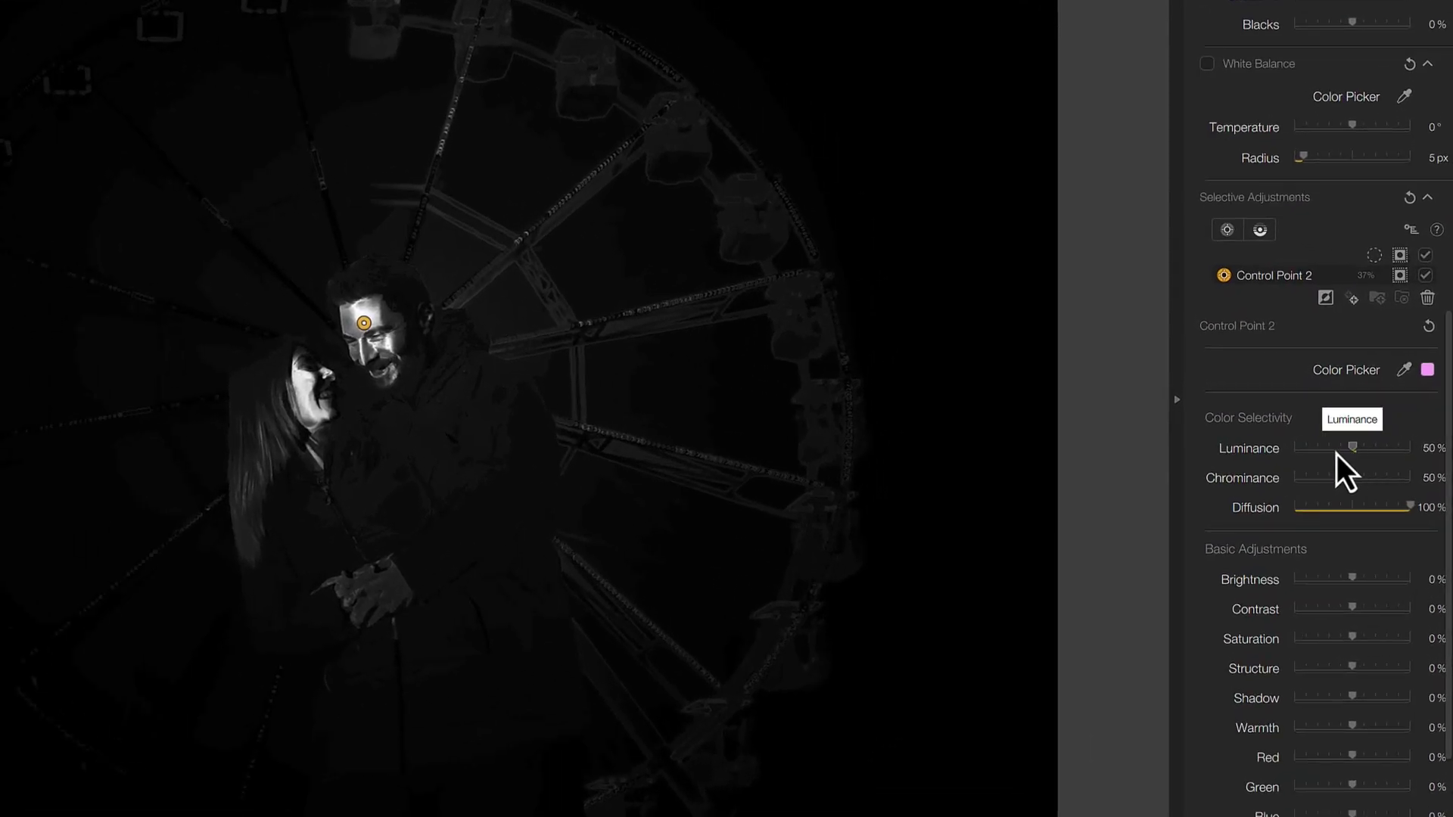
{"action": "mouse_move", "coordinate": [1385, 438]}
{"action": "left_mouse_down"}
{"action": "mouse_move", "coordinate": [1349, 445]}
{"action": "mouse_move", "coordinate": [1373, 461]}
{"action": "left_mouse_up"}
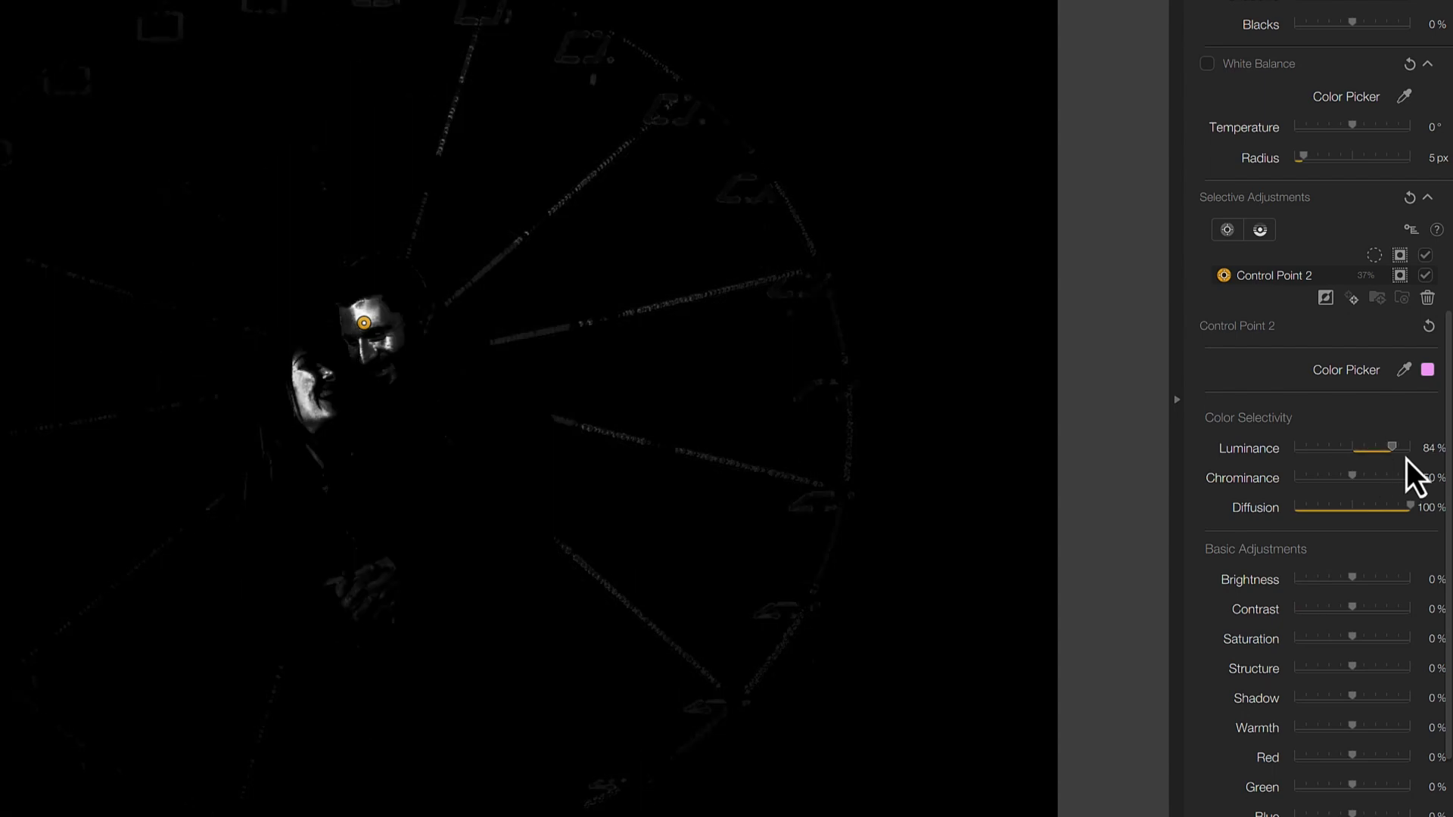
{"action": "mouse_move", "coordinate": [1385, 461]}
{"action": "left_mouse_down"}
{"action": "mouse_move", "coordinate": [1328, 471]}
{"action": "mouse_move", "coordinate": [1323, 486]}
{"action": "left_mouse_up"}
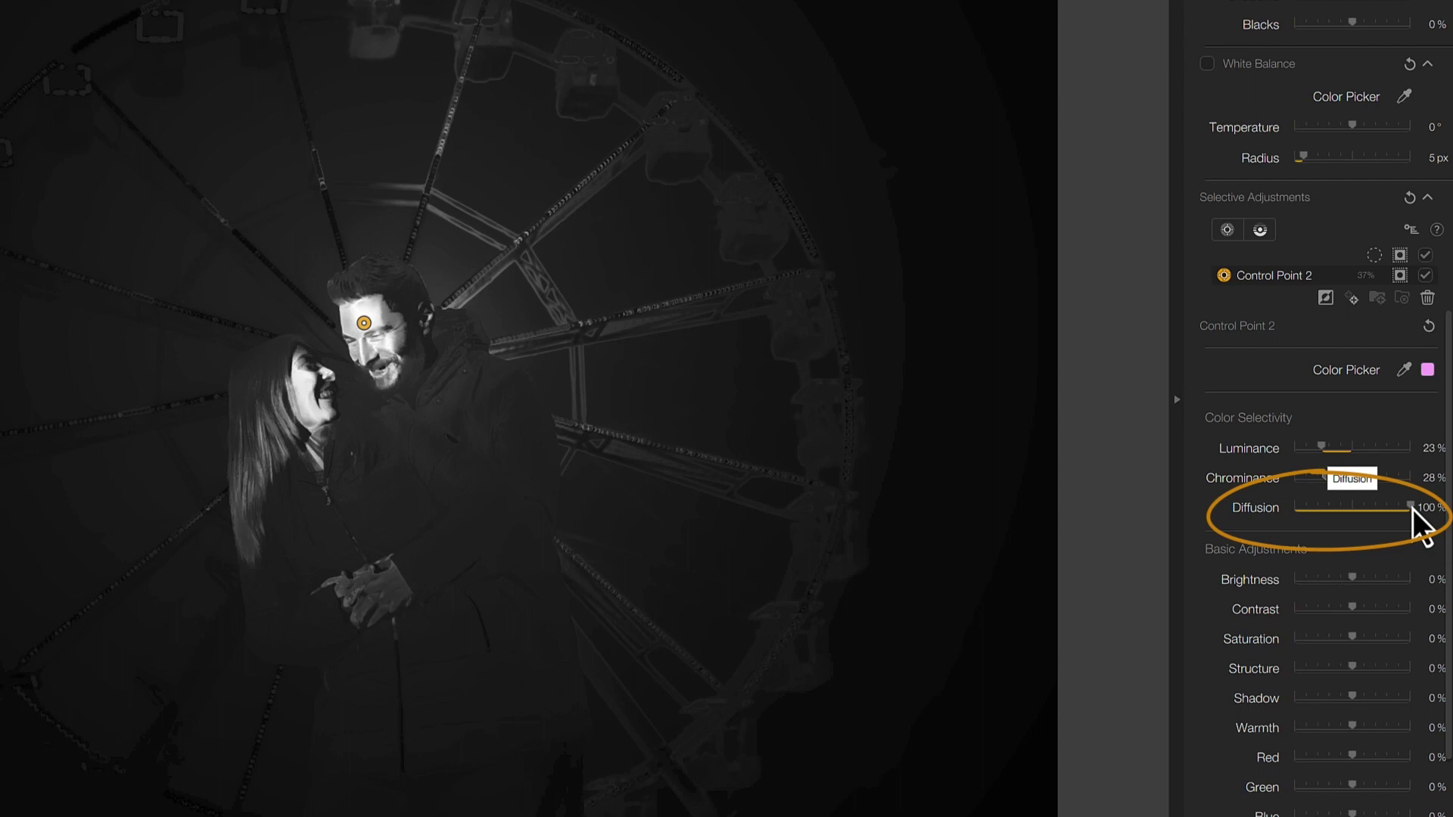
{"action": "mouse_move", "coordinate": [1414, 510]}
{"action": "left_mouse_down"}
{"action": "mouse_move", "coordinate": [1261, 514]}
{"action": "mouse_move", "coordinate": [1419, 518]}
{"action": "left_mouse_up"}
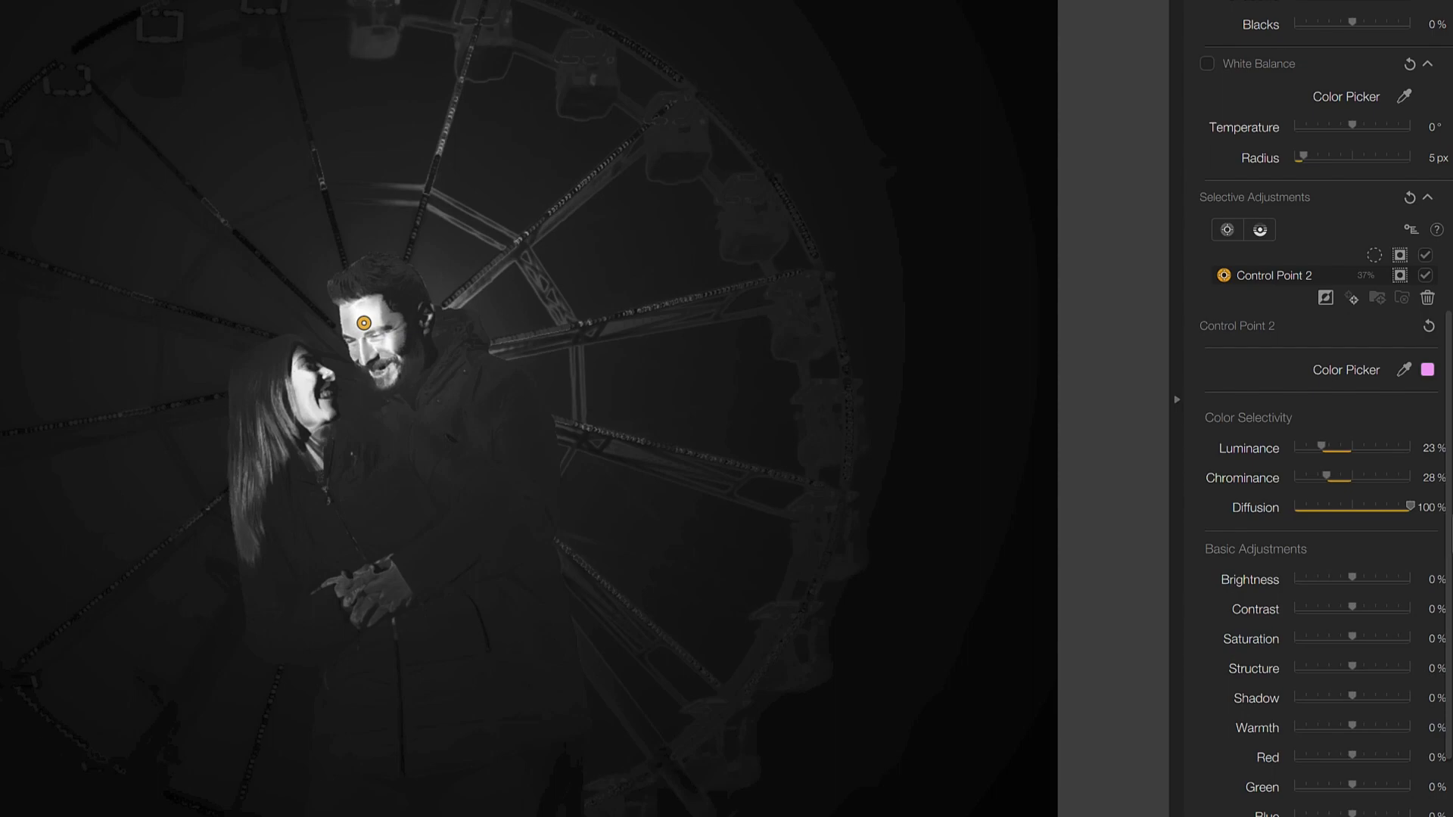
Raise the face point's contrast and add a control point on the wheel's right rim
{"action": "left_click", "coordinate": [1400, 275]}
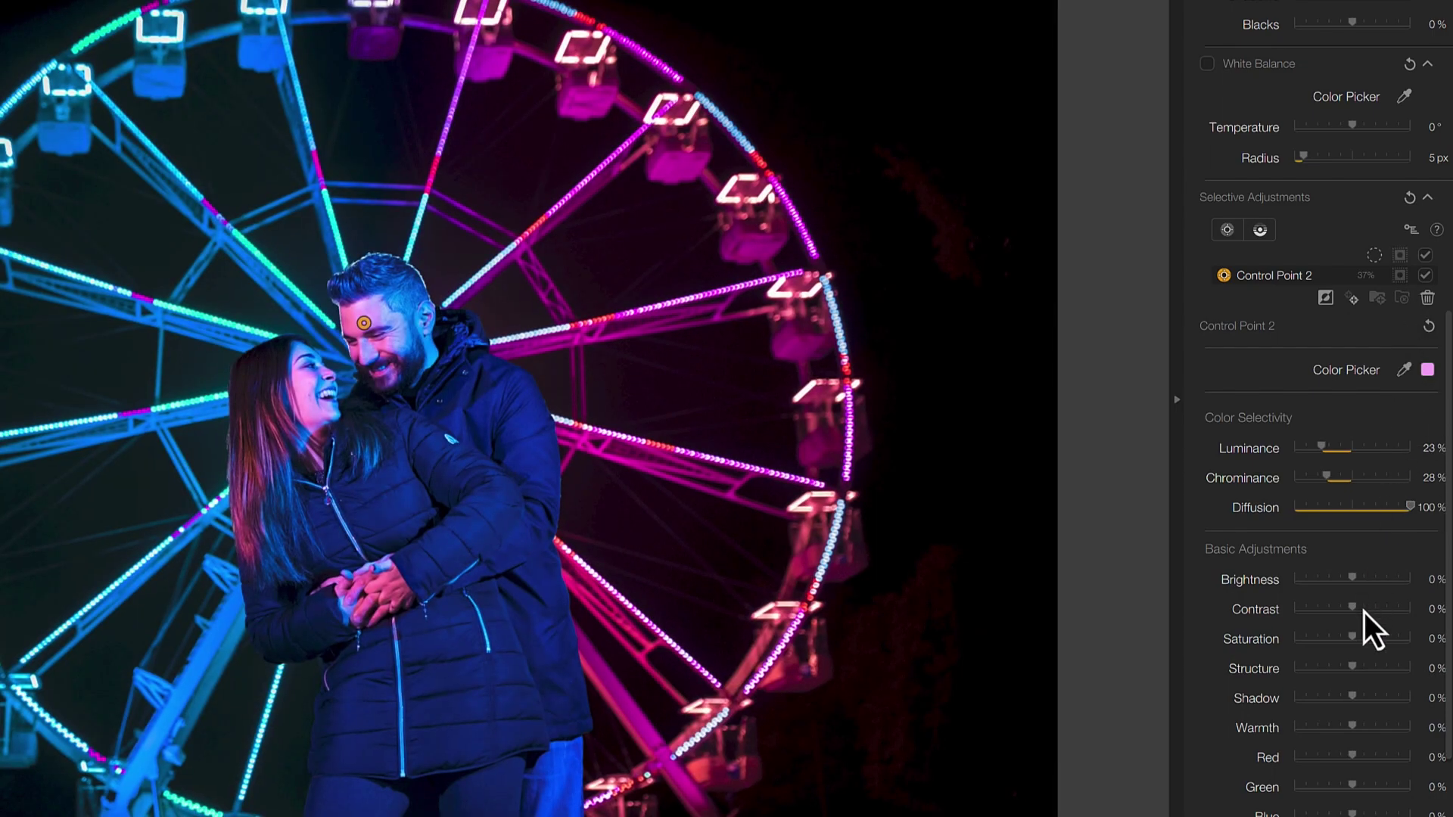
{"action": "left_click_drag", "start_coordinate": [1352, 610], "coordinate": [1364, 610]}
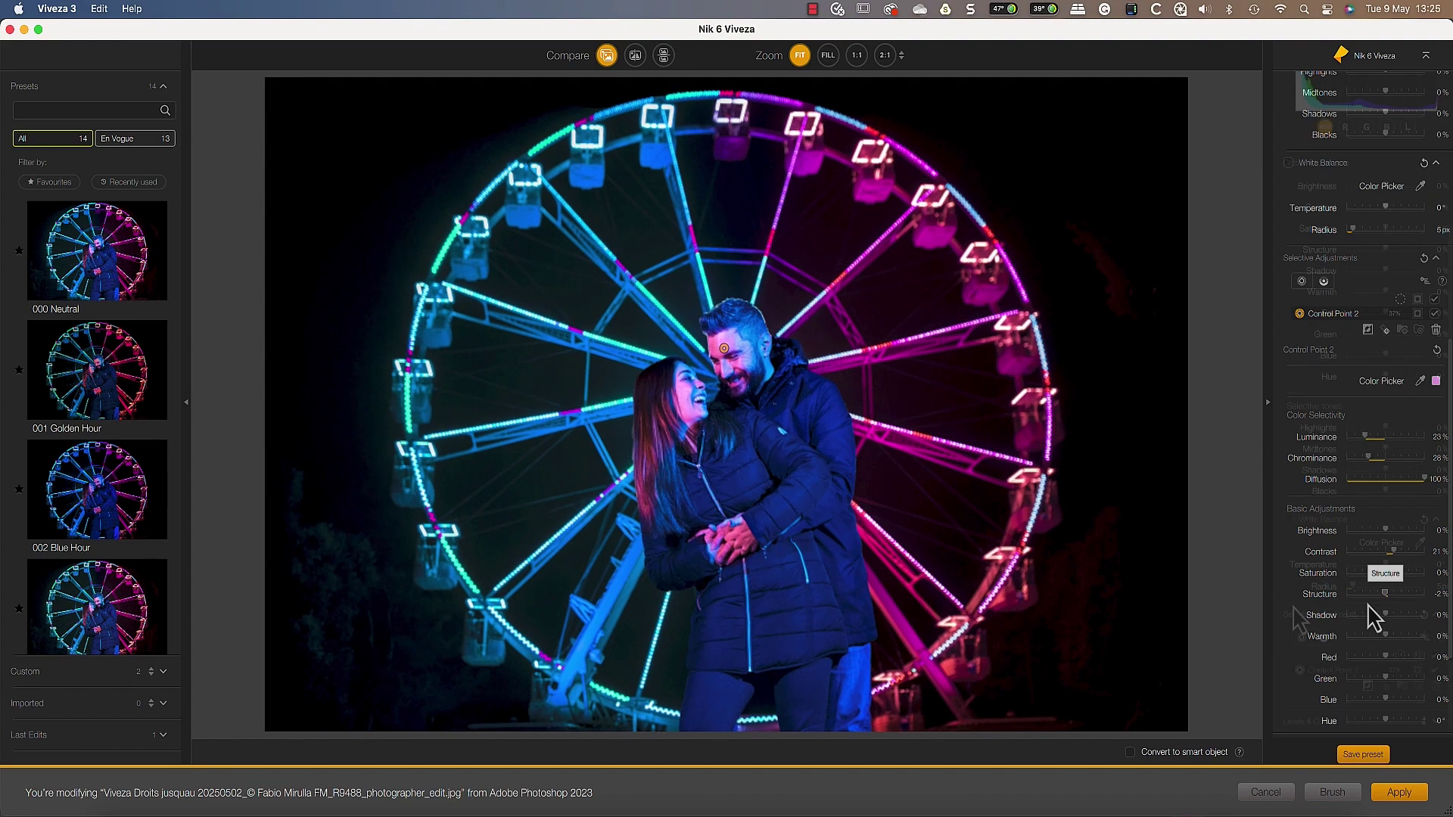
{"action": "left_click", "coordinate": [1011, 361]}
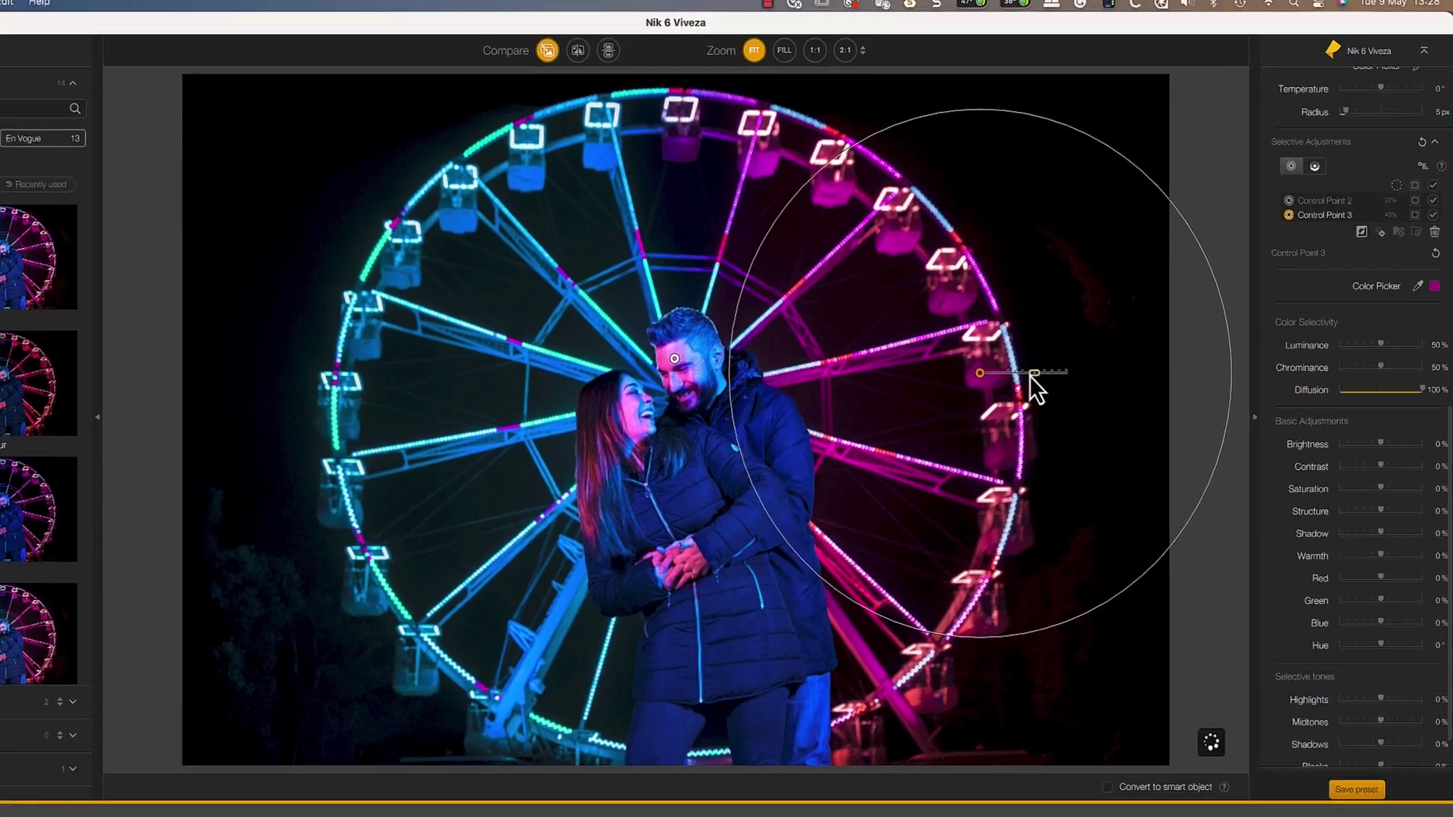
Select the face and wheel control points together and group them
{"action": "left_click", "coordinate": [1321, 245]}
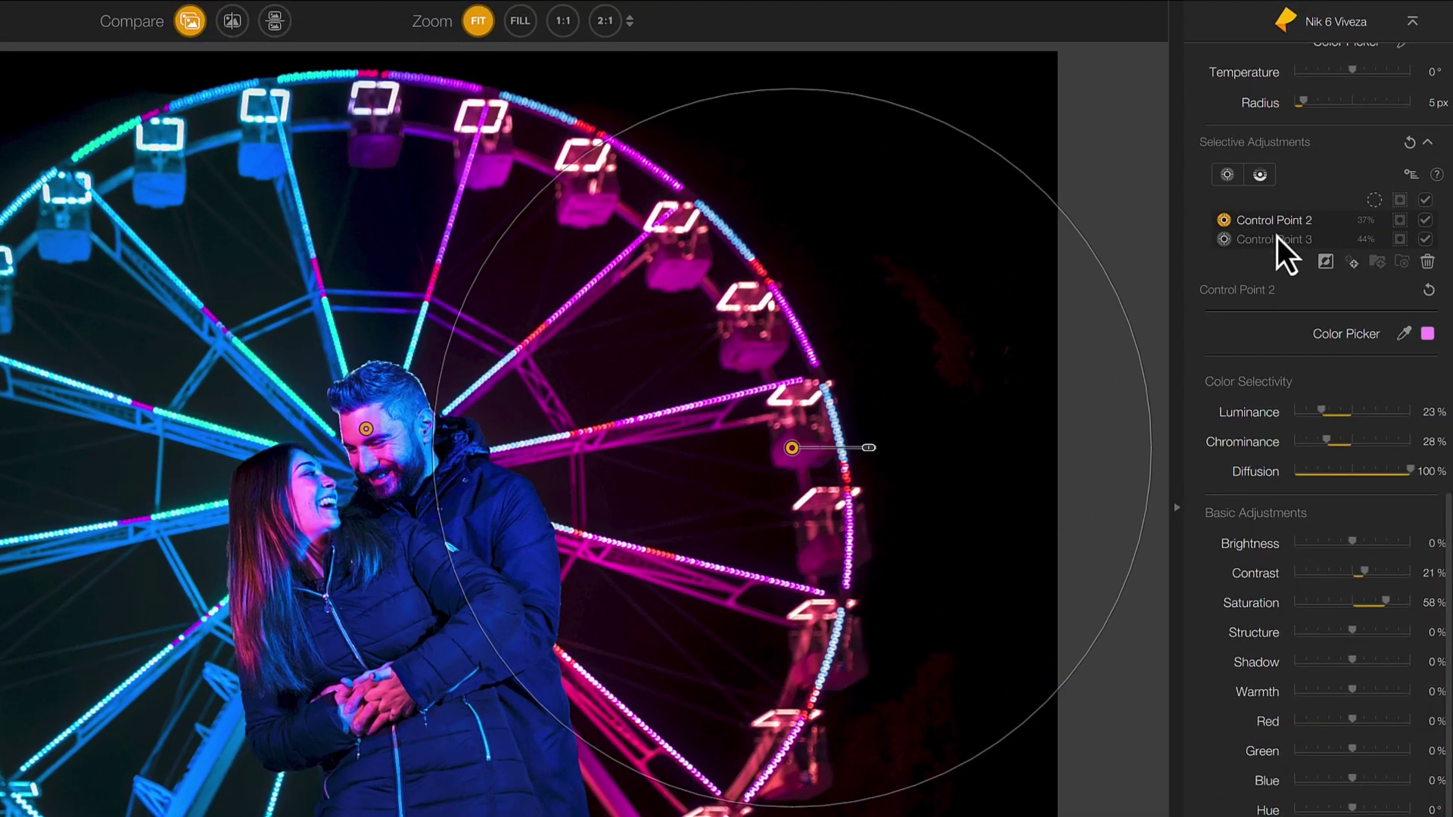
{"action": "left_click", "coordinate": [1277, 238], "text": "shift"}
{"action": "left_click", "coordinate": [1400, 200]}
{"action": "left_click", "coordinate": [1375, 263]}
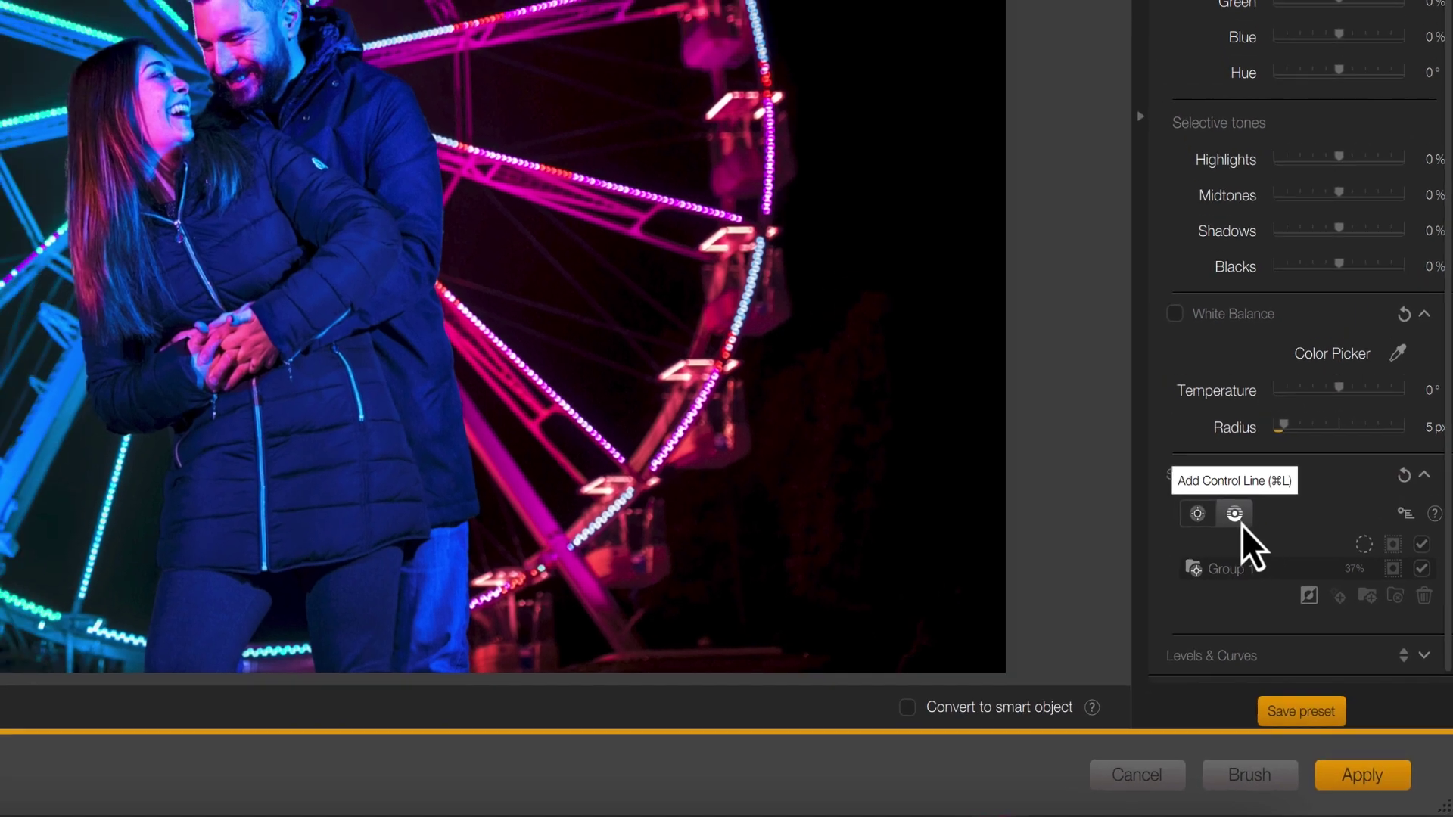
Add a control line across the couple and lower its luminance selectivity
{"action": "left_click", "coordinate": [1234, 514]}
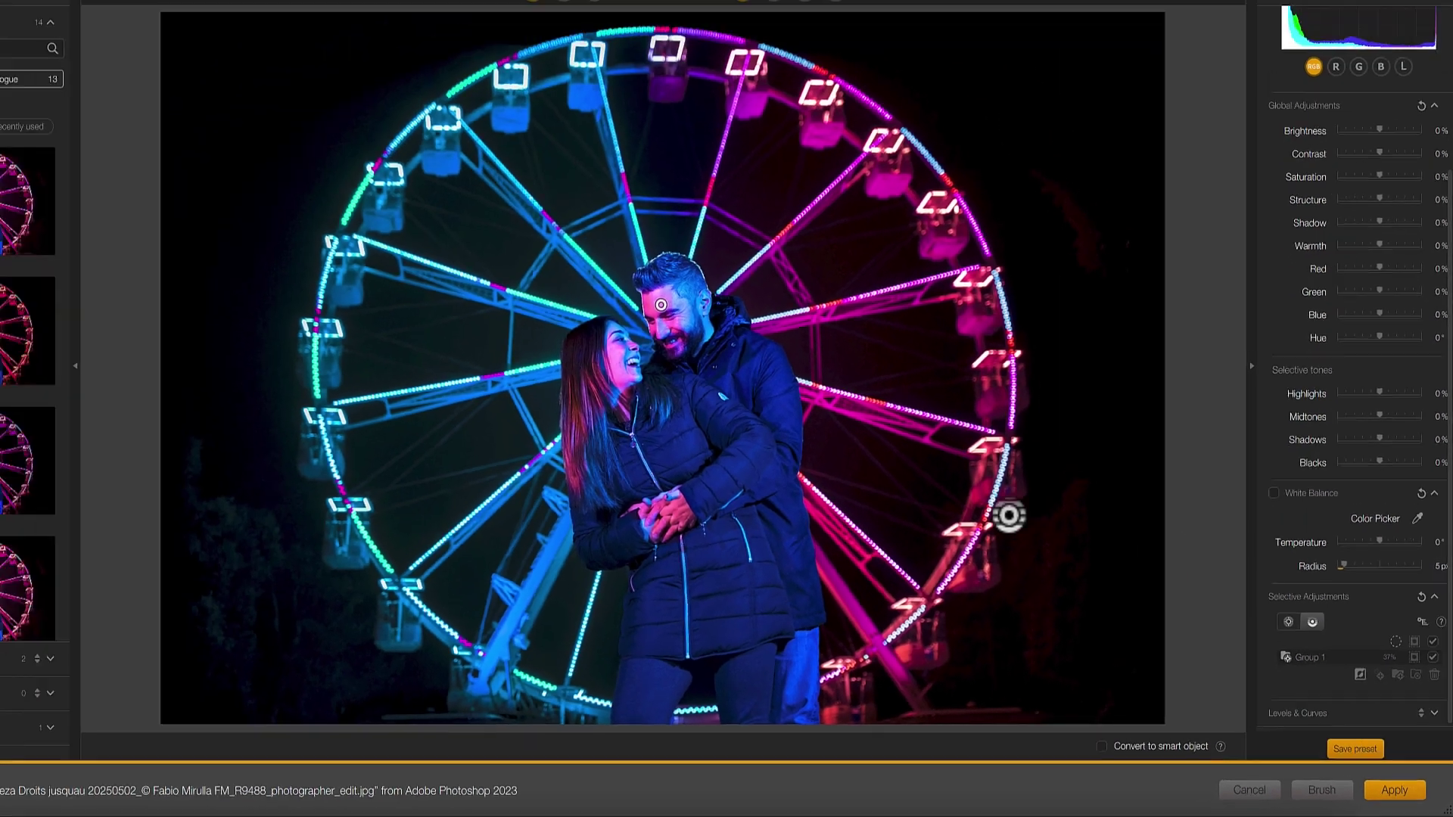
{"action": "left_click", "coordinate": [700, 394]}
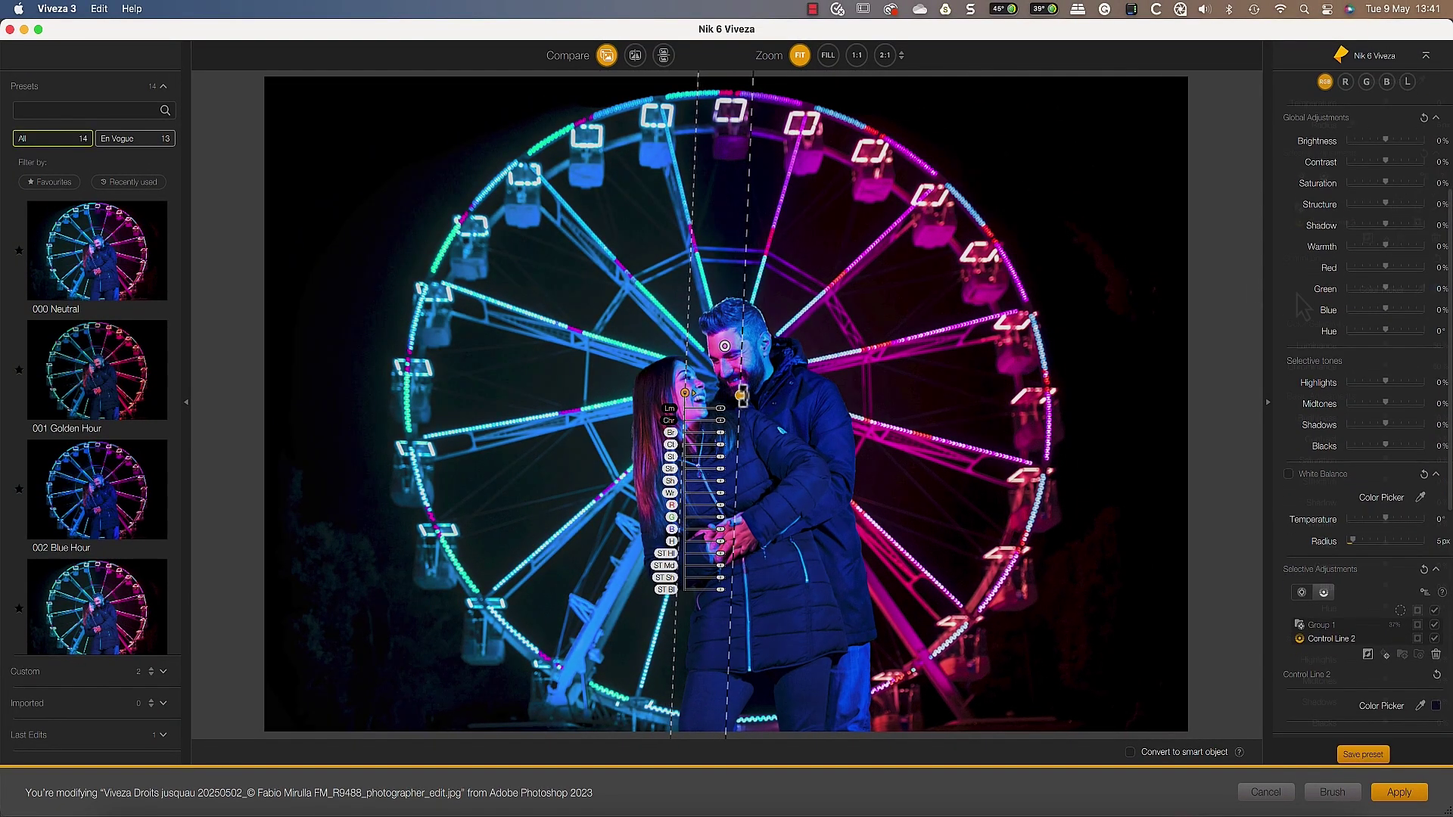
{"action": "scroll", "coordinate": [1362, 454], "scroll_direction": "down", "scroll_amount": 10}
{"action": "left_click", "coordinate": [1387, 345]}
{"action": "left_click_drag", "start_coordinate": [1370, 346], "coordinate": [1366, 346]}
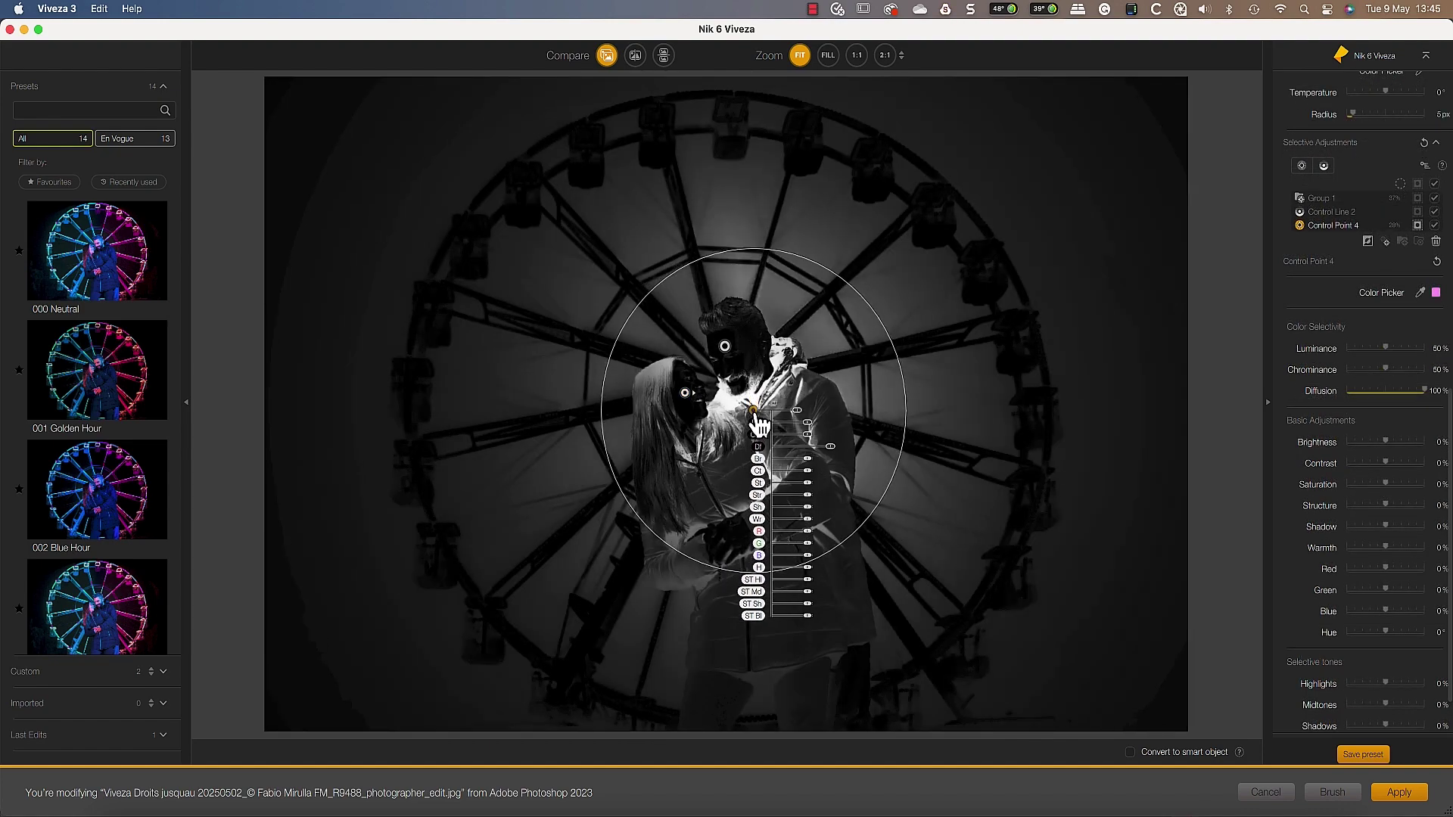
Move control point 4 onto the jacket, invert it and rename it 'Vignette'
{"action": "left_click_drag", "start_coordinate": [754, 413], "coordinate": [751, 427]}
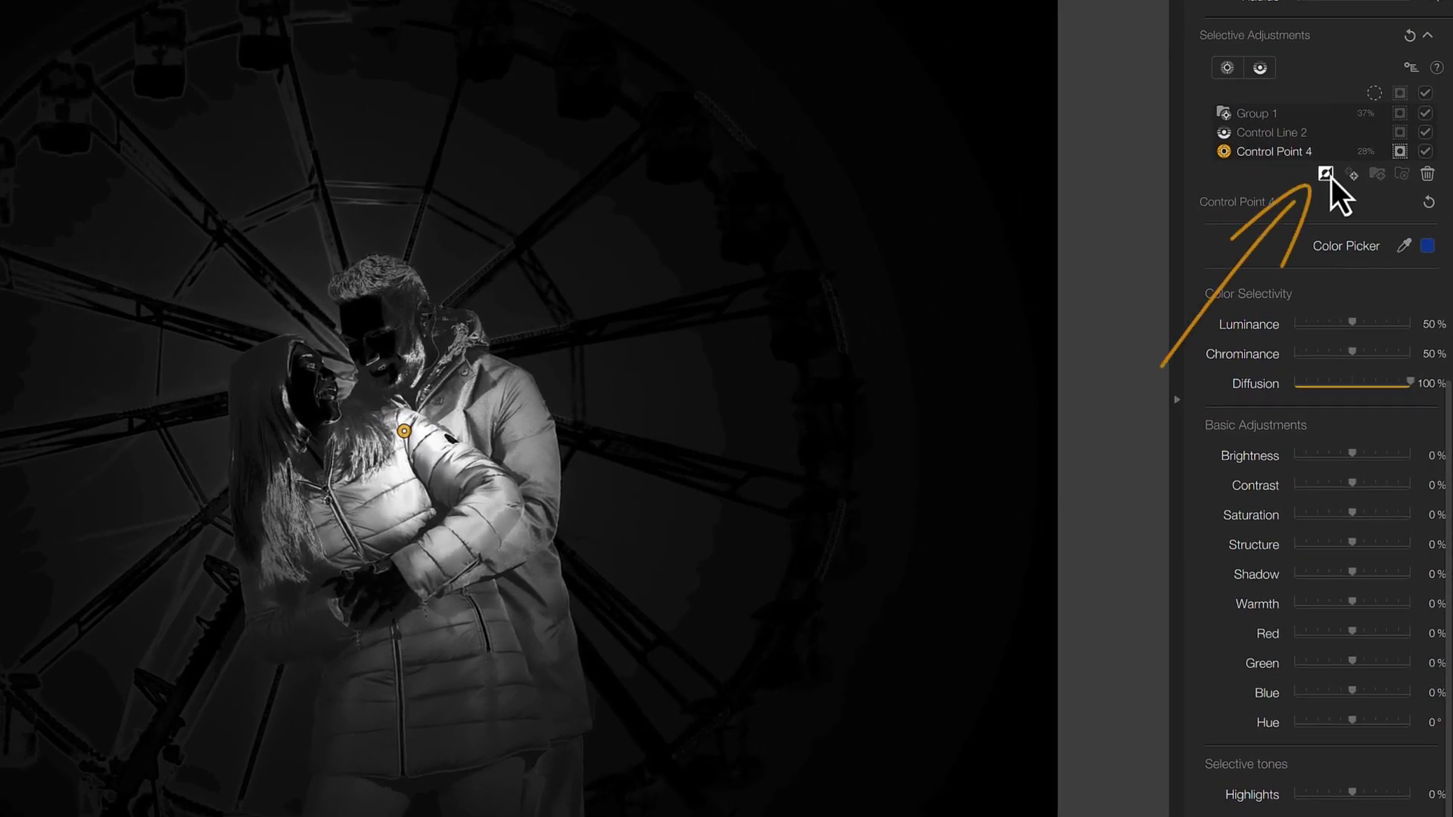
{"action": "left_click", "coordinate": [1330, 179]}
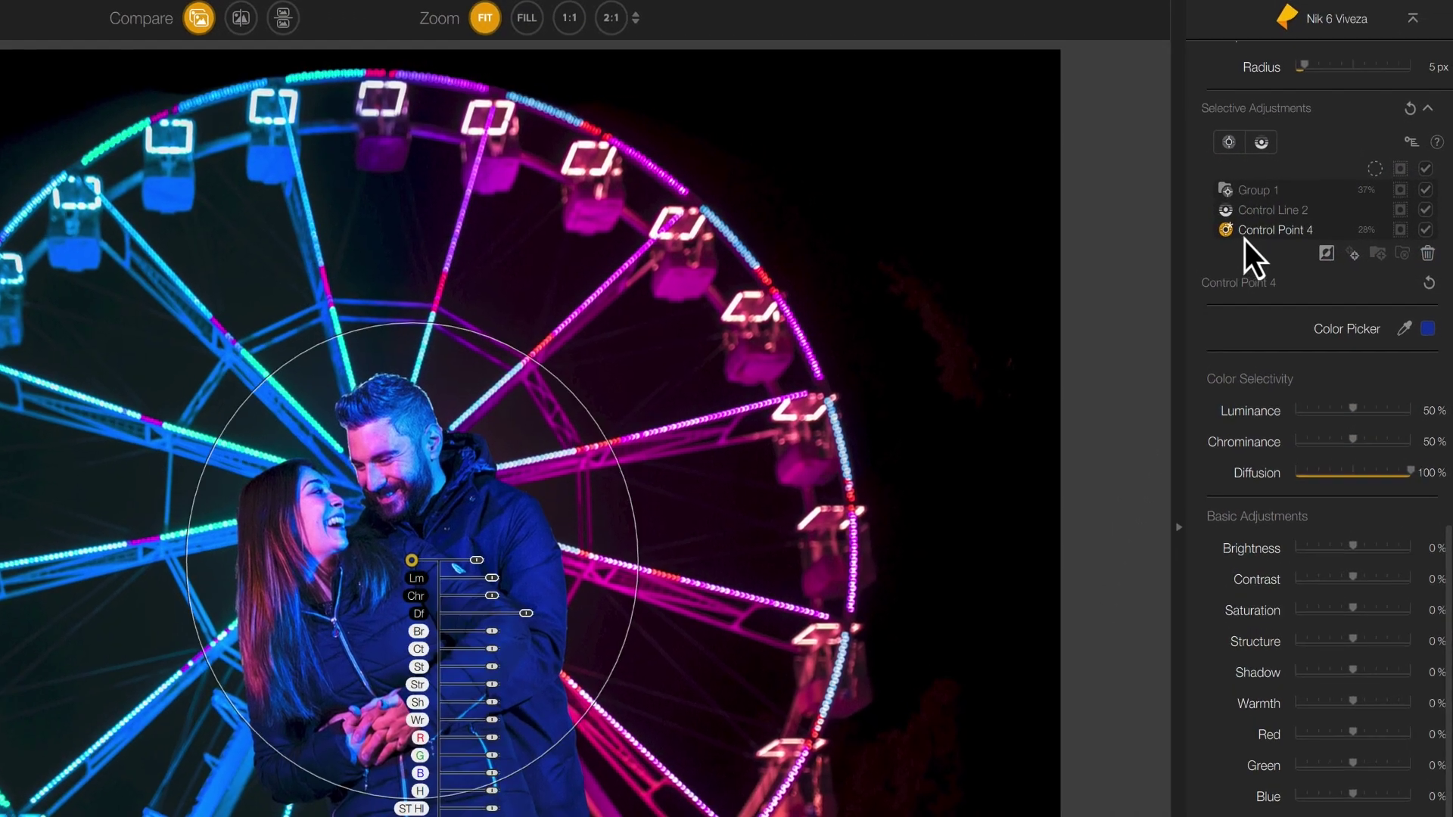
{"action": "double_click", "coordinate": [1259, 221]}
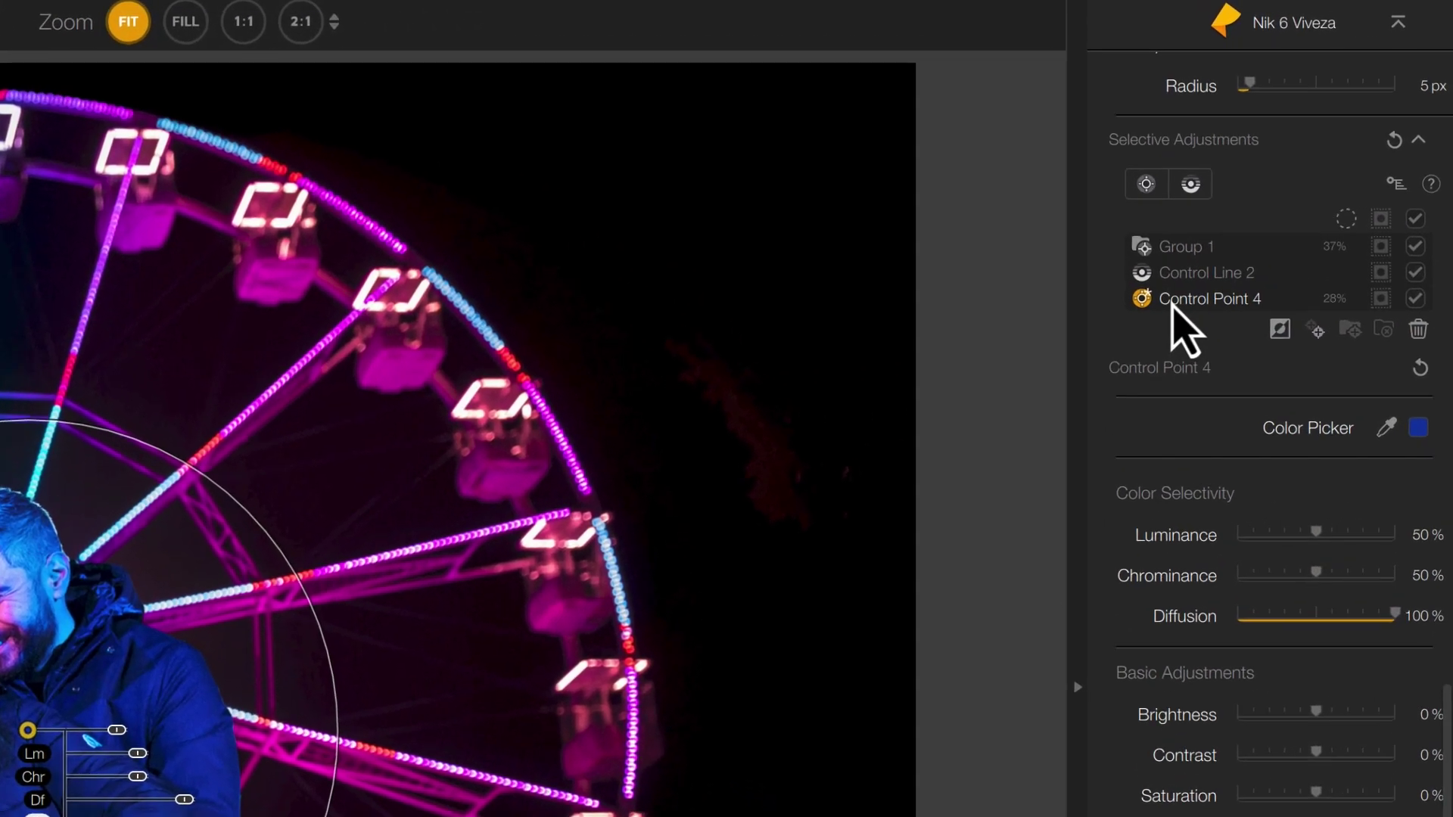
{"action": "type", "text": "V"}
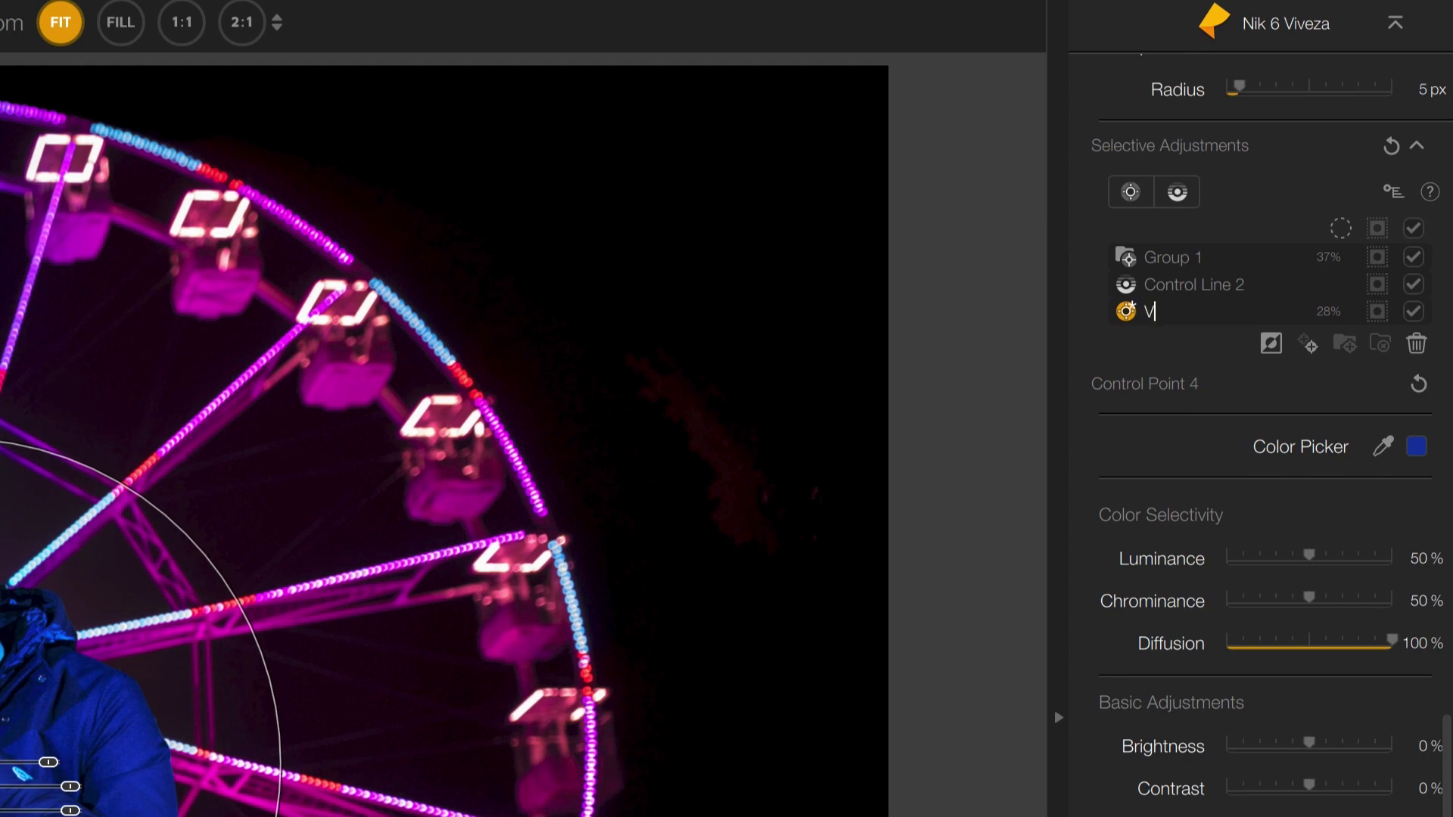
{"action": "type", "text": "ett"}
{"action": "key", "text": "Return"}
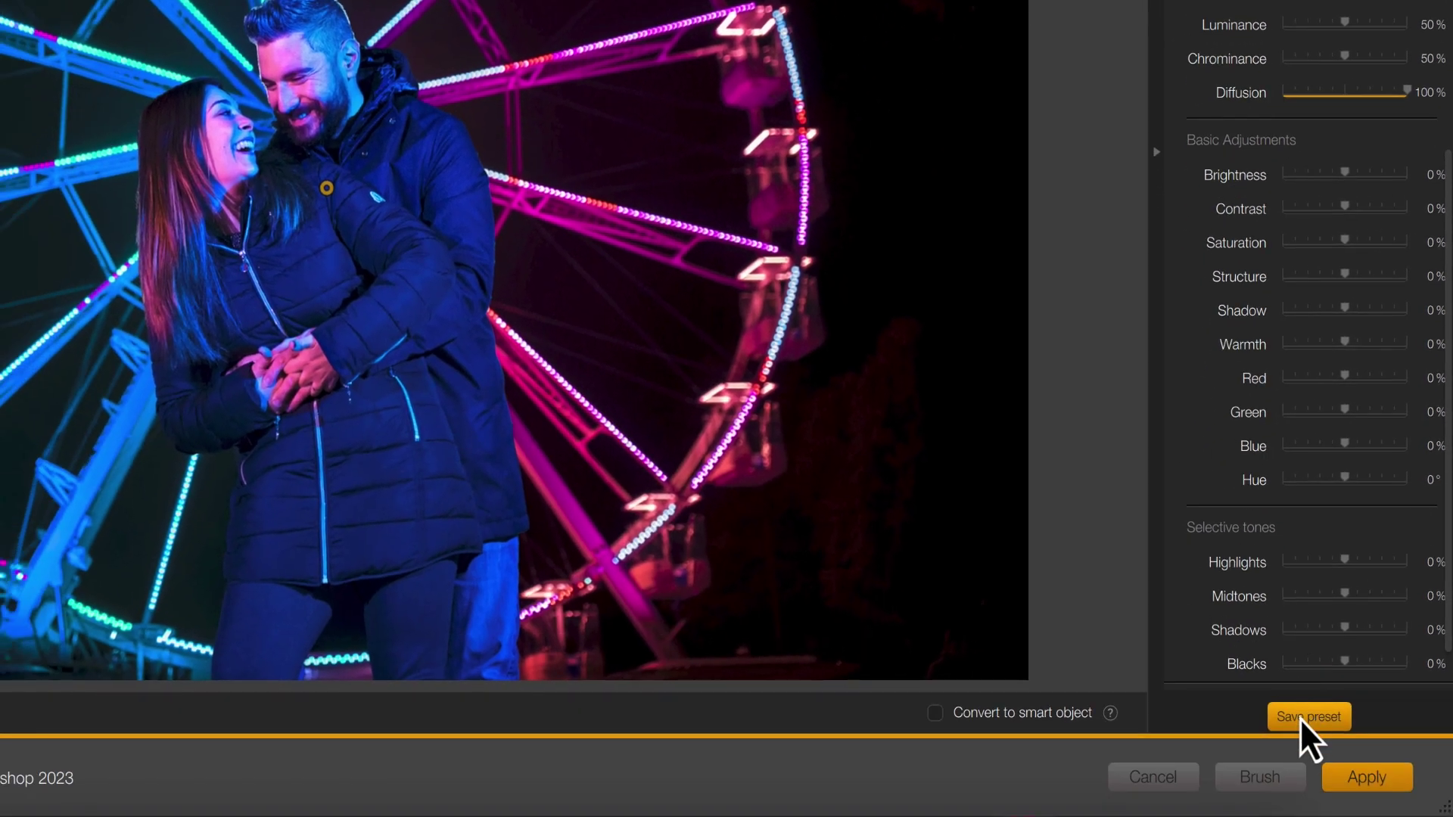
{"action": "left_click", "coordinate": [1299, 730]}
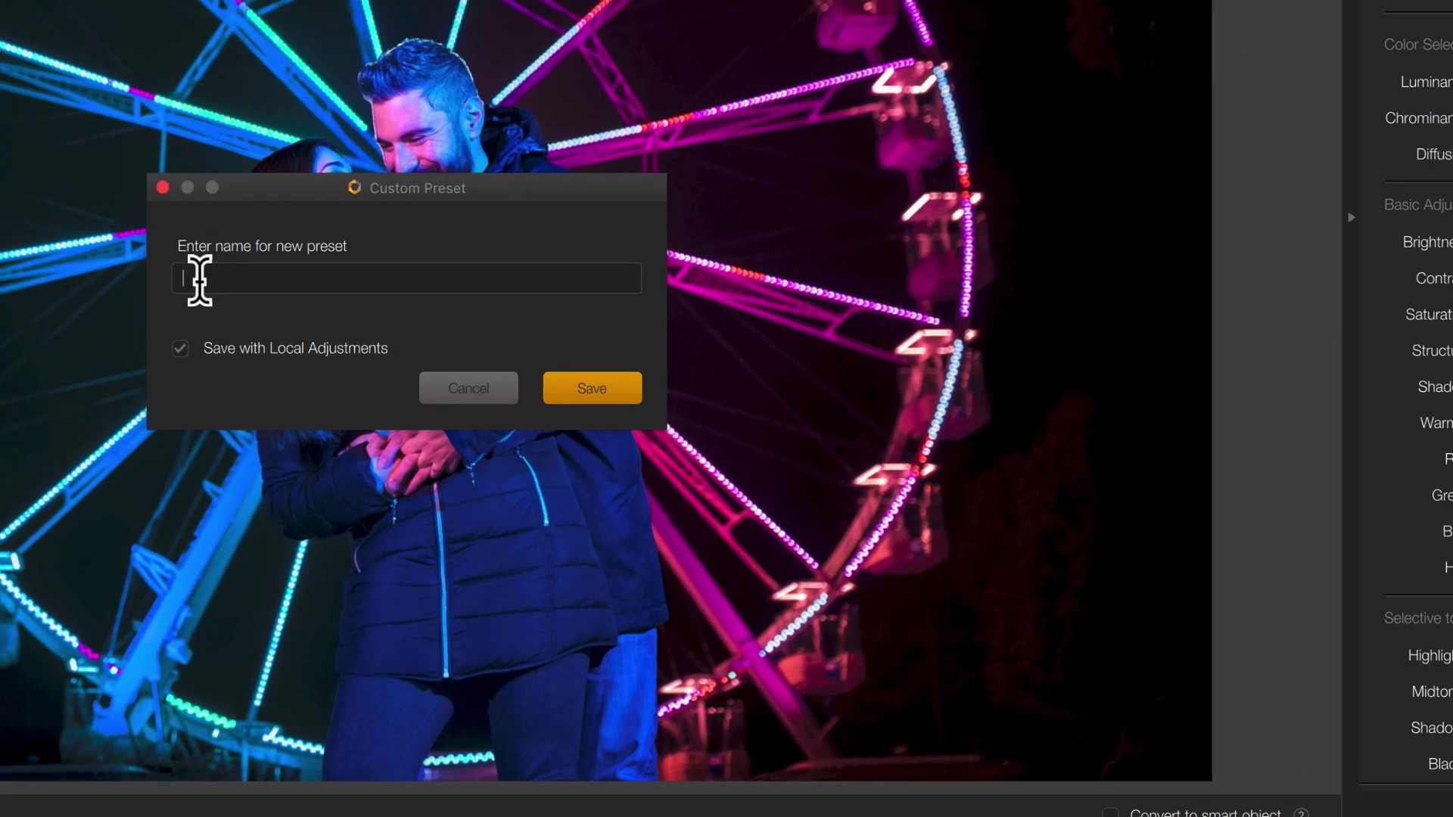
{"action": "type", "text": "Fa"}
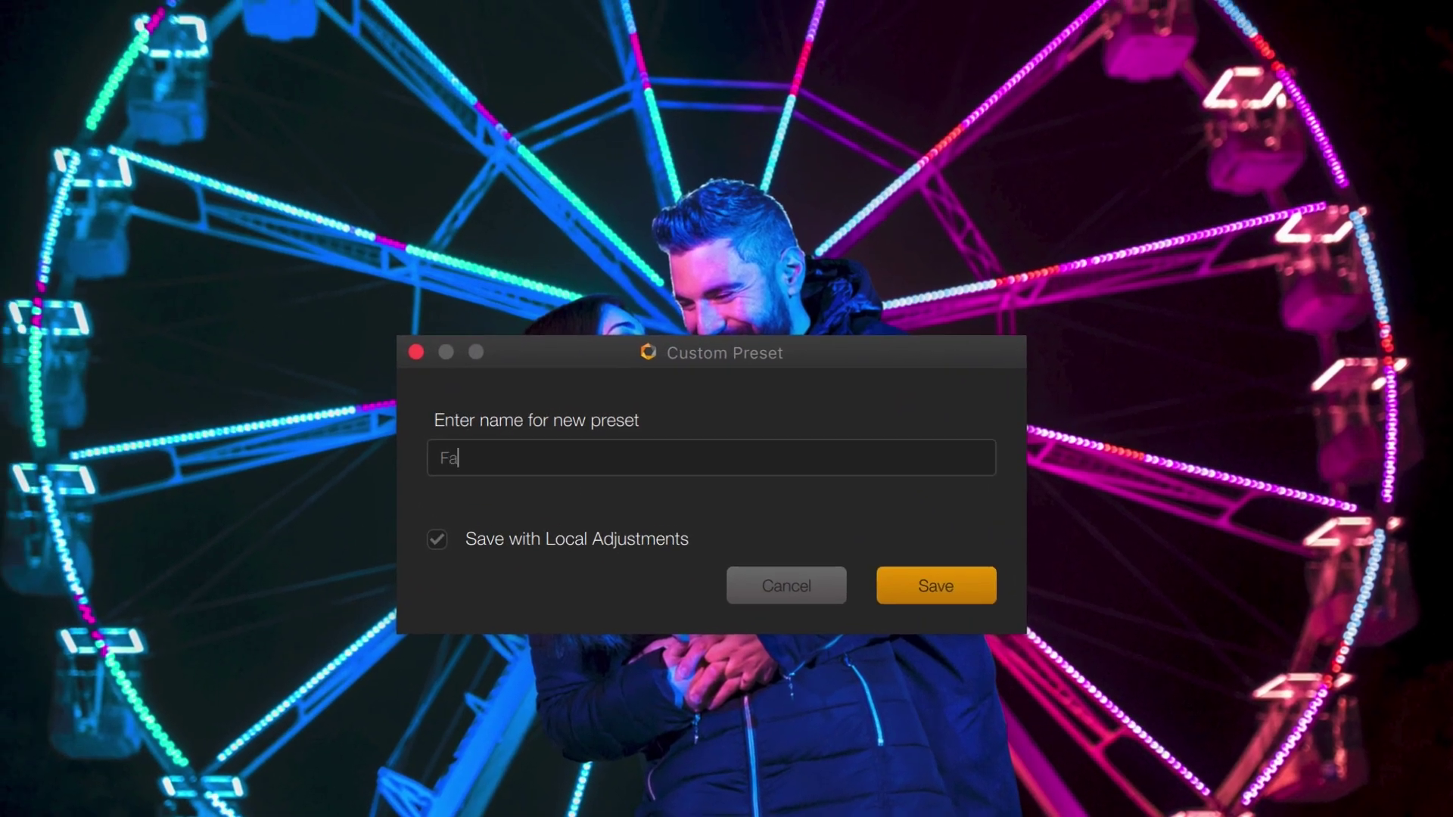
{"action": "type", "text": "irgrou"}
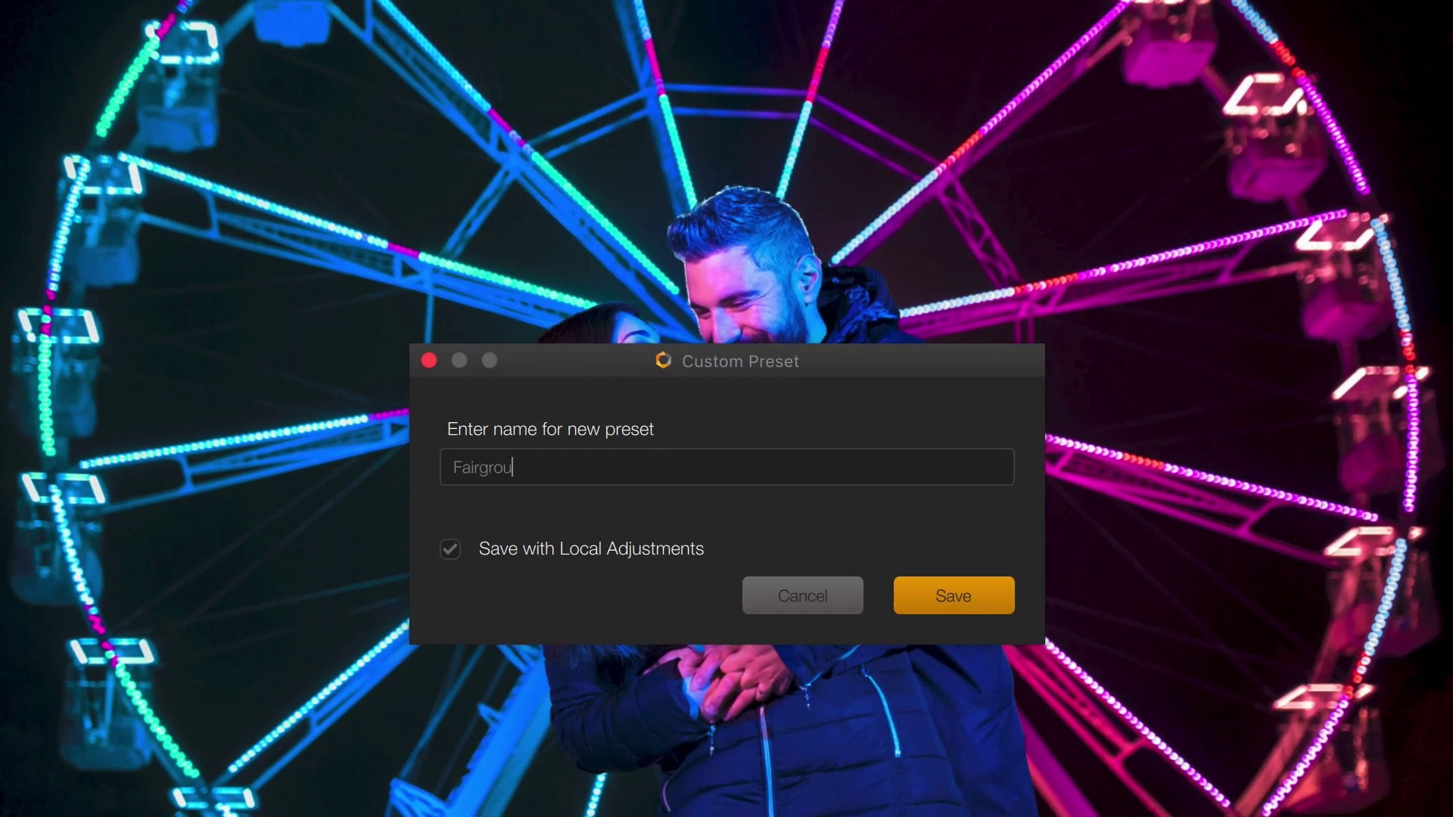
{"action": "type", "text": "d"}
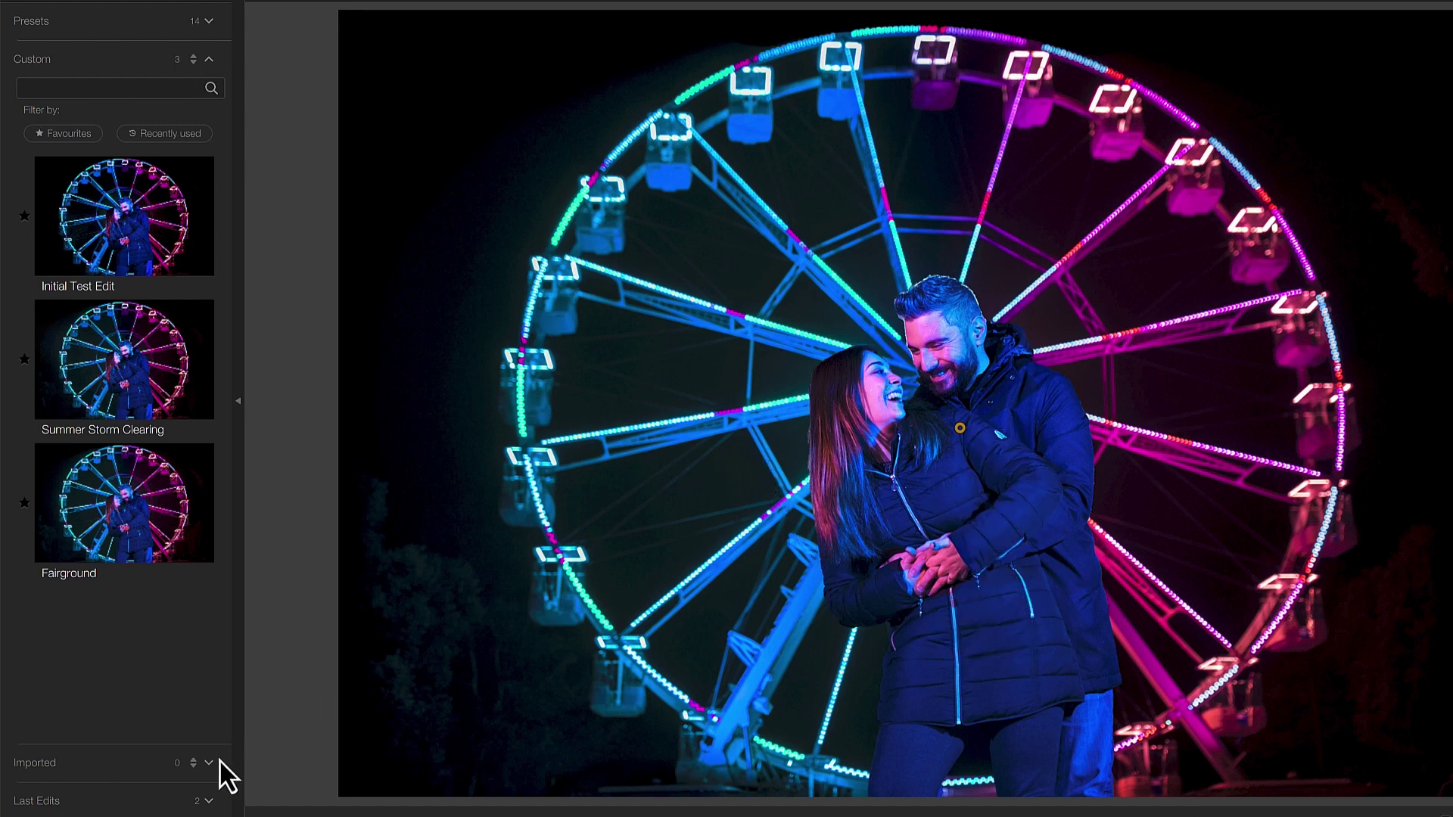
{"action": "left_click", "coordinate": [206, 800]}
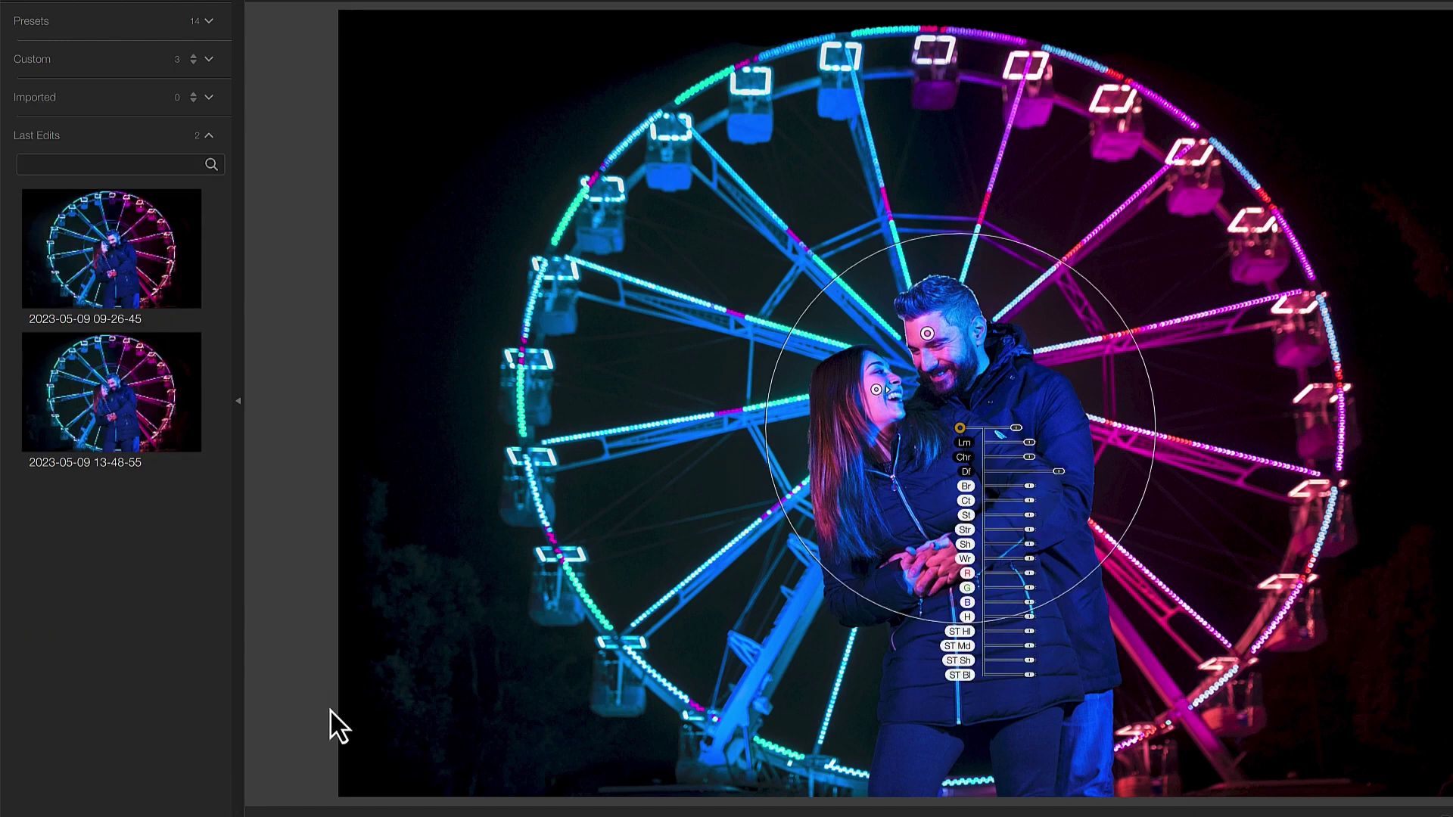
{"action": "left_click", "coordinate": [131, 269]}
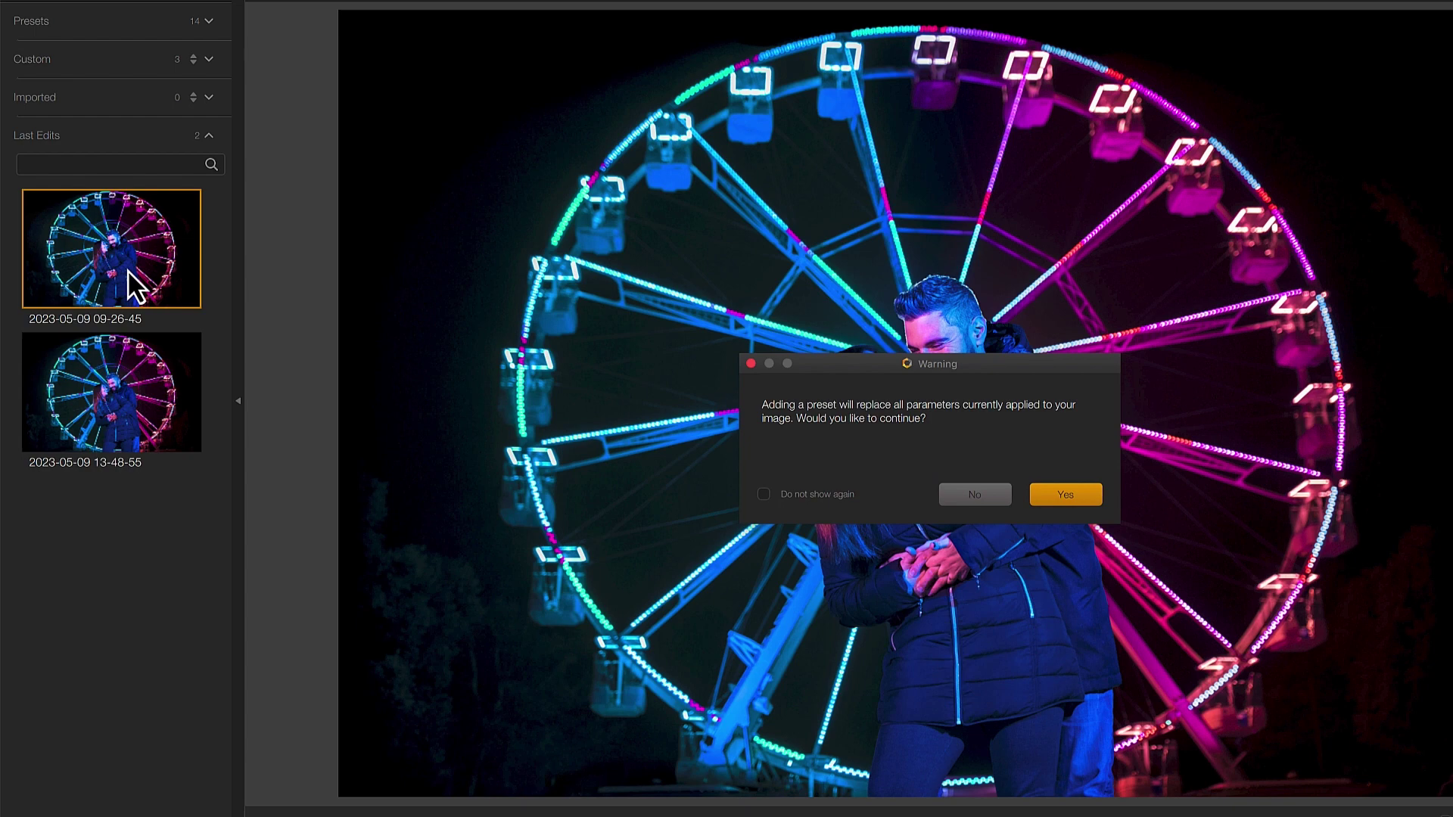
{"action": "left_click", "coordinate": [1054, 496]}
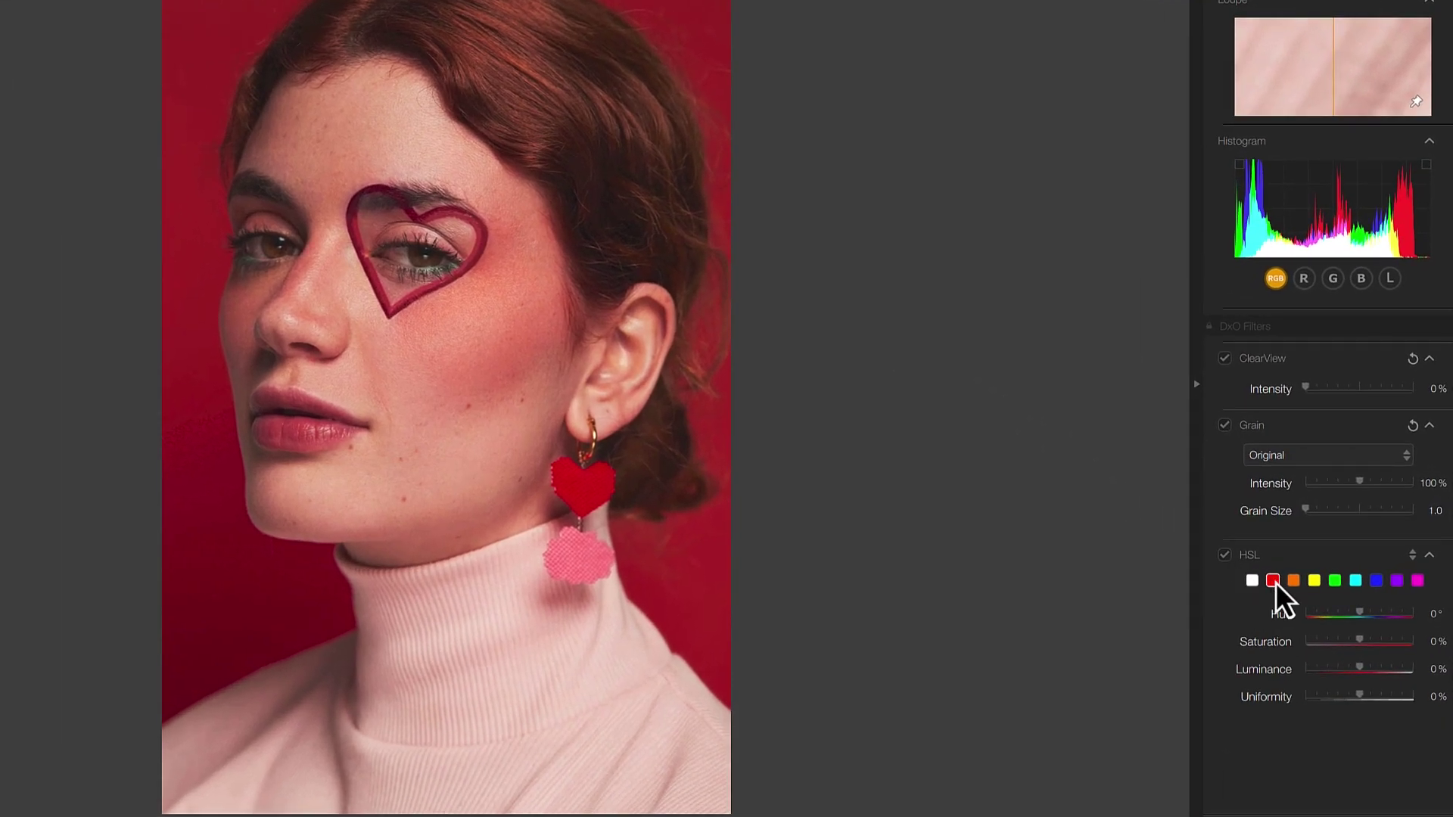
Shift the red hue toward magenta with lower uniformity, and choose Cross Processing variant L07
{"action": "mouse_move", "coordinate": [1359, 613]}
{"action": "left_mouse_down"}
{"action": "mouse_move", "coordinate": [1327, 619]}
{"action": "mouse_move", "coordinate": [1342, 620]}
{"action": "left_mouse_up"}
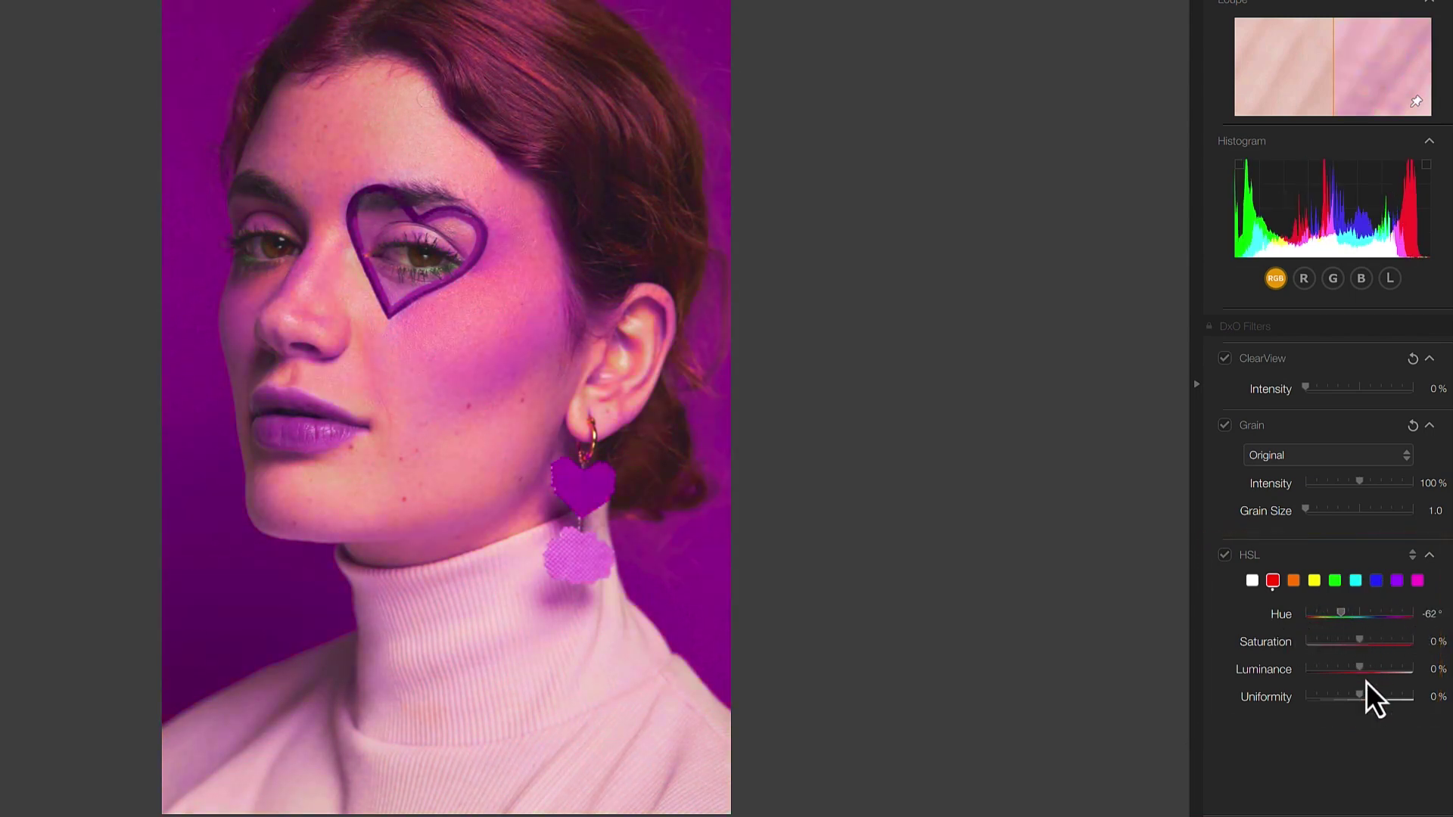
{"action": "left_click_drag", "start_coordinate": [1364, 693], "coordinate": [1337, 700]}
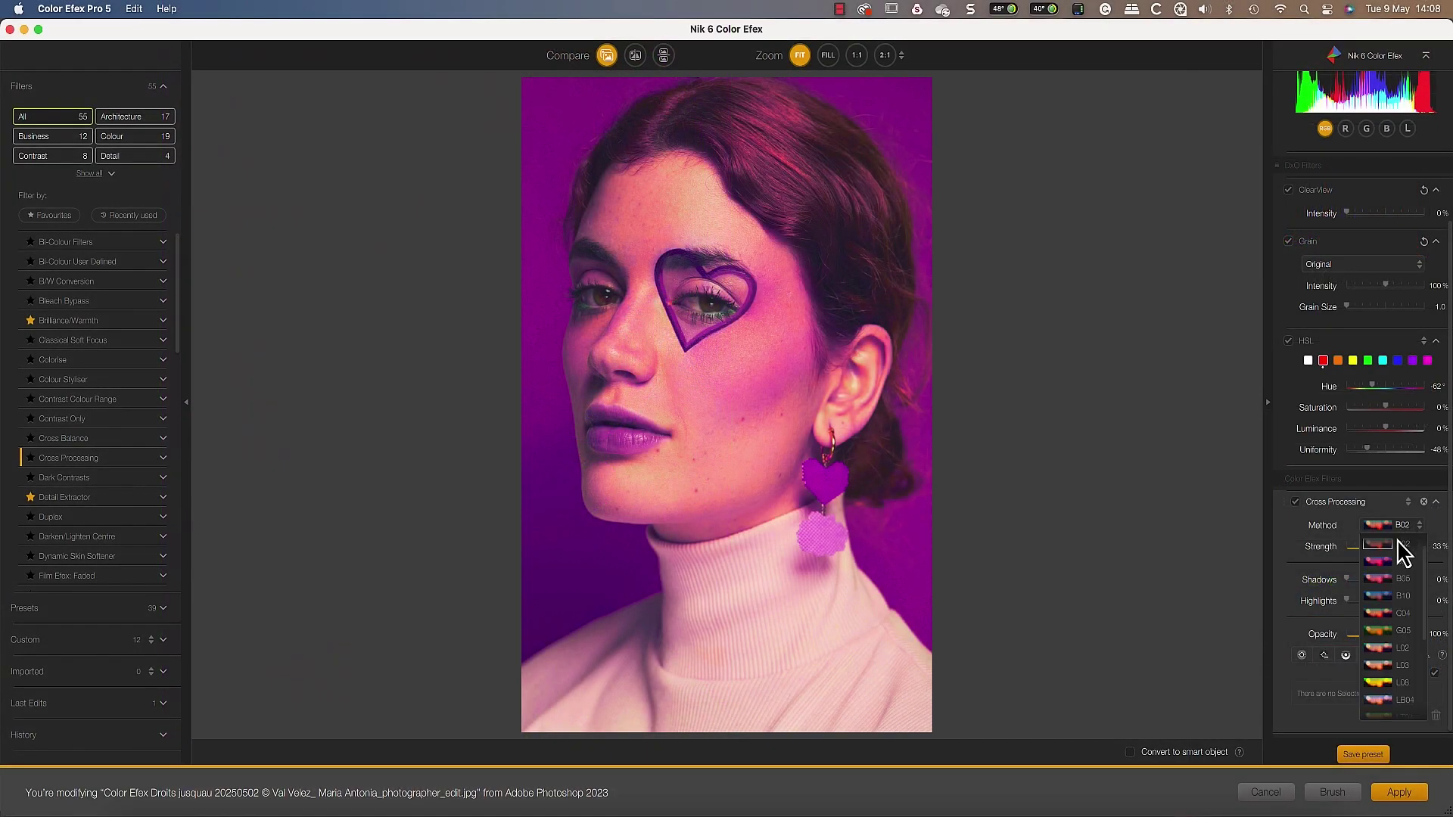
{"action": "scroll", "coordinate": [1398, 616], "scroll_direction": "down", "scroll_amount": 3}
{"action": "scroll", "coordinate": [1398, 616], "scroll_direction": "down", "scroll_amount": 3}
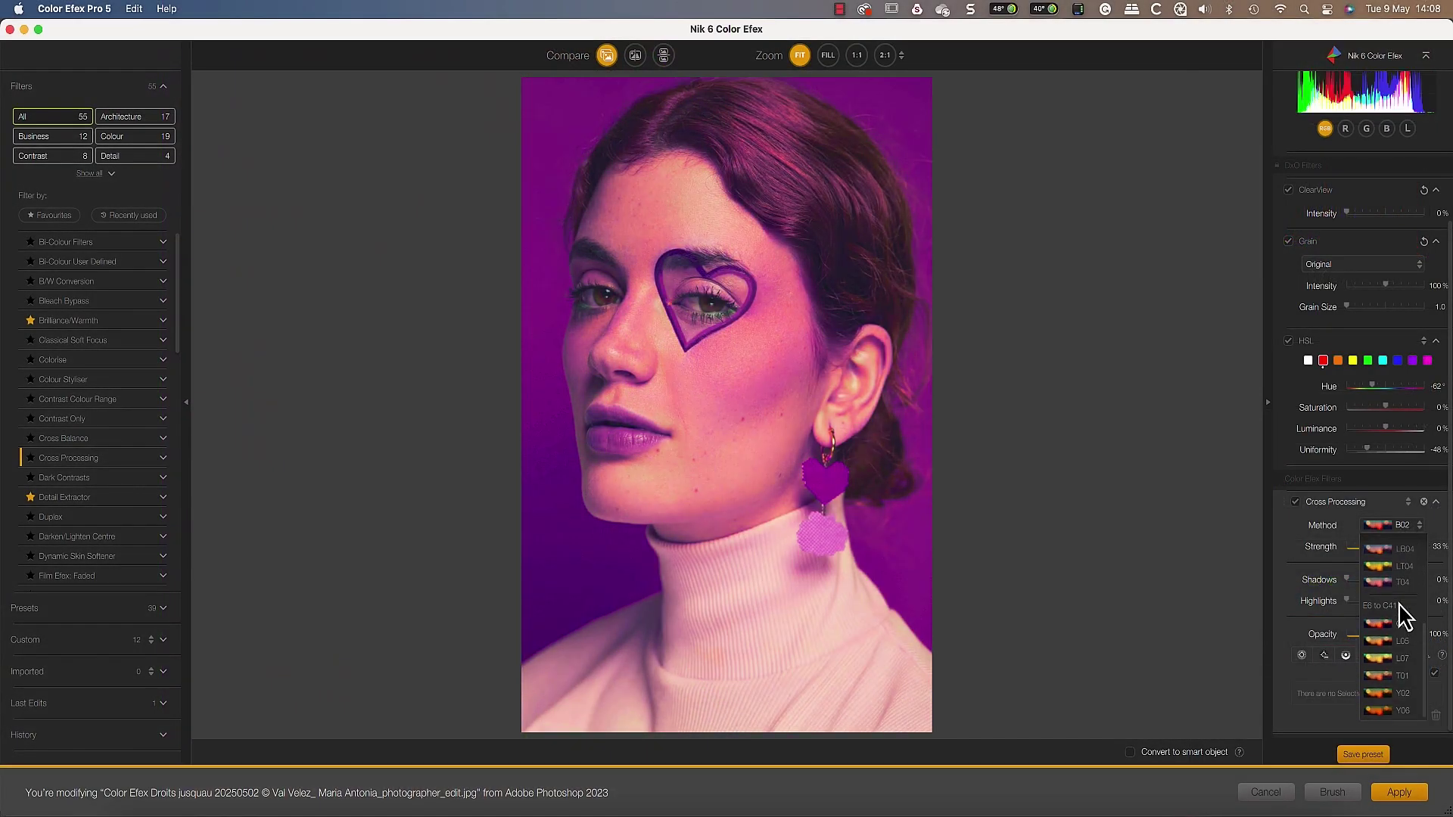
{"action": "left_click", "coordinate": [1382, 660]}
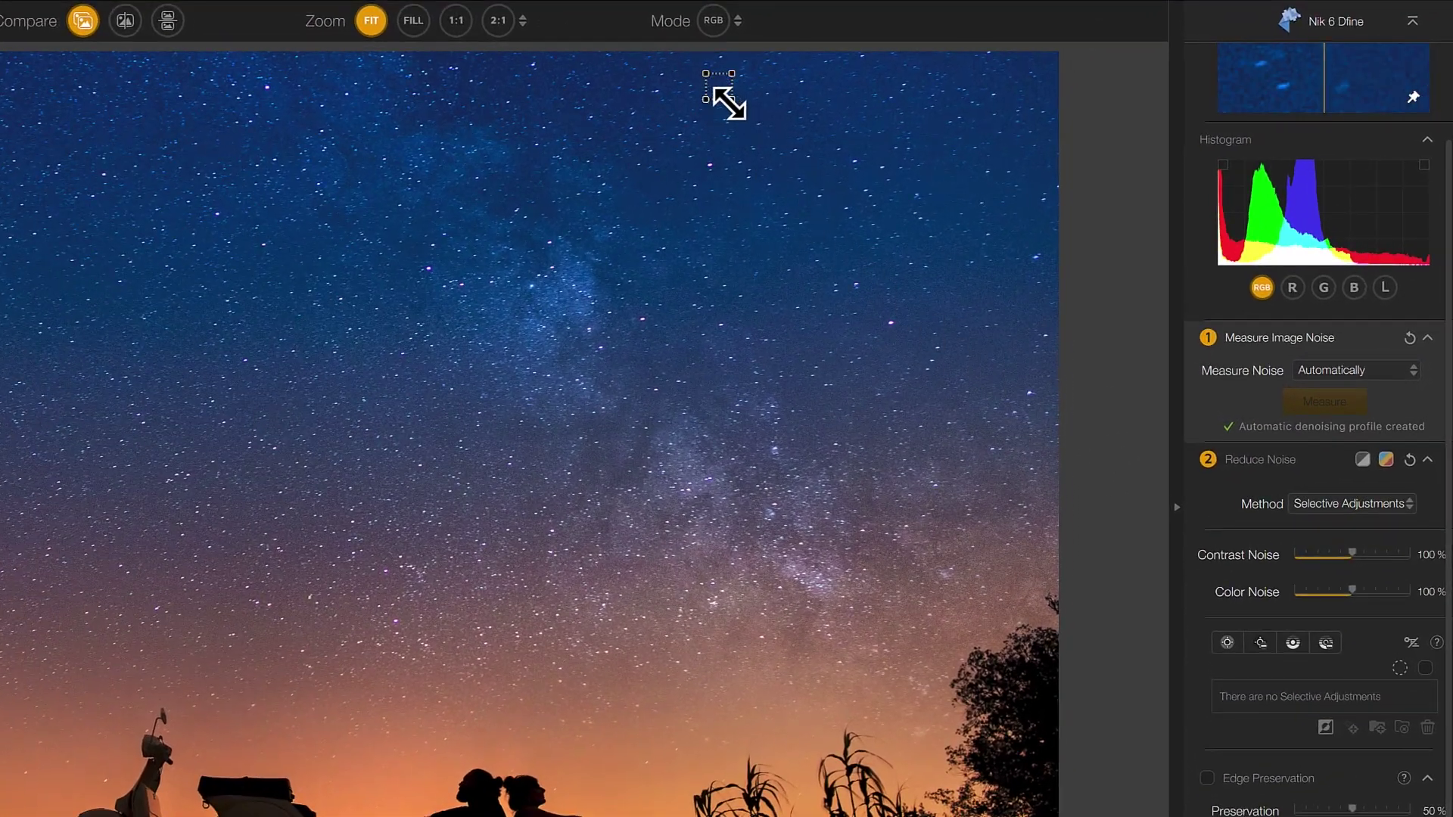
Measure a manual noise profile from an enlarged sky patch, and place a control line above the horizon
{"action": "left_click_drag", "start_coordinate": [732, 99], "coordinate": [760, 128]}
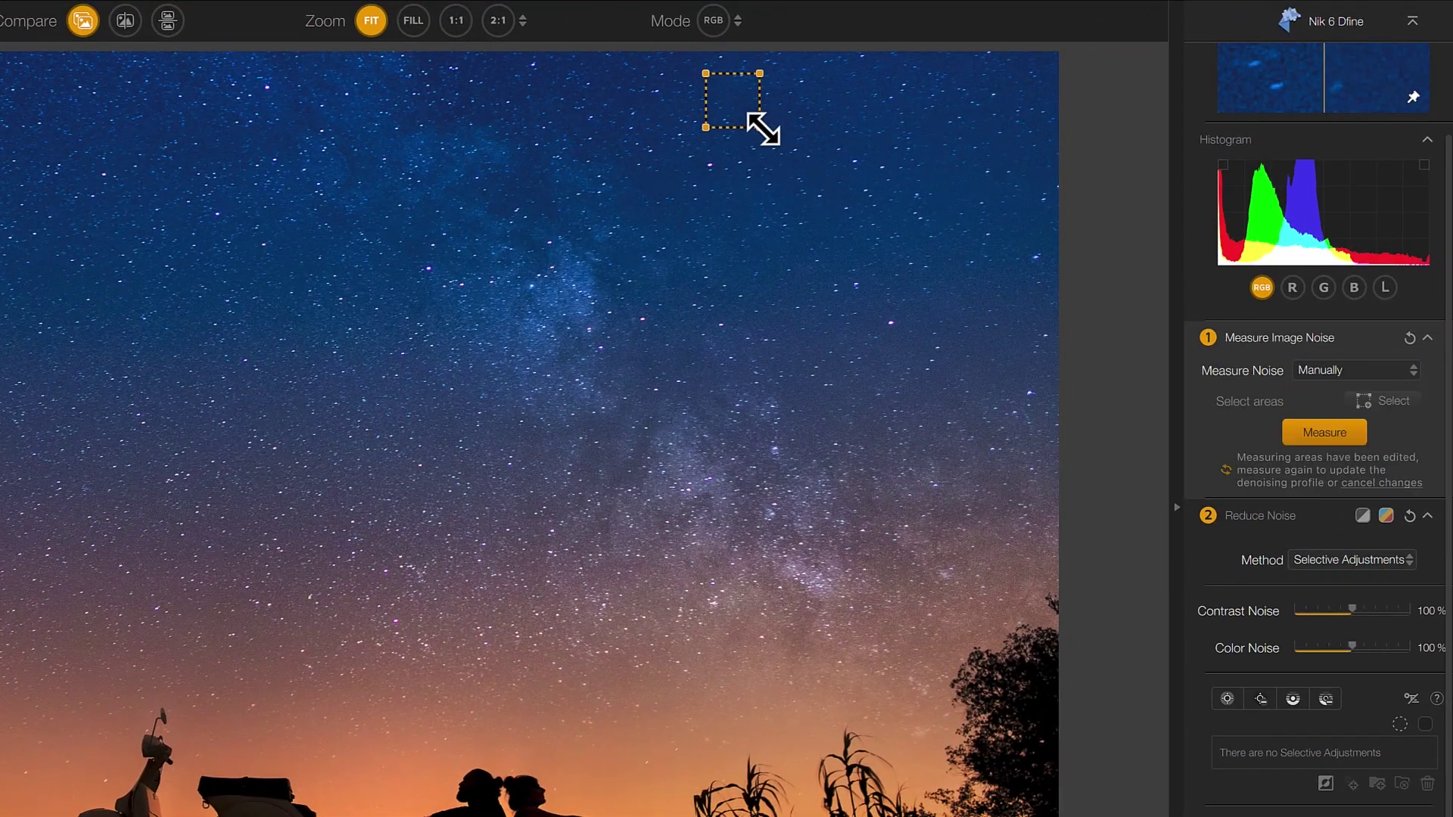
{"action": "left_click", "coordinate": [1332, 434]}
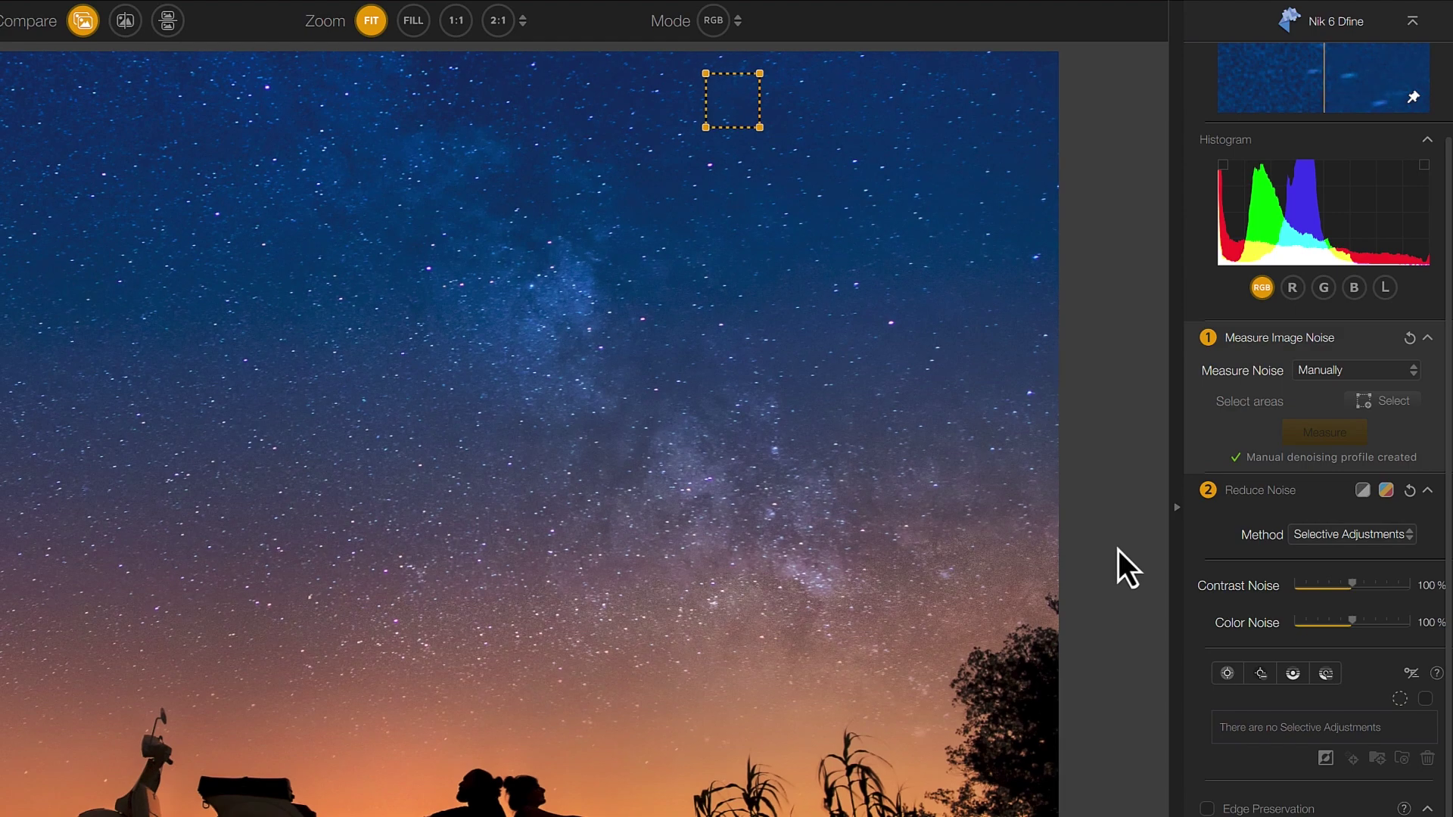
{"action": "left_click", "coordinate": [1302, 679]}
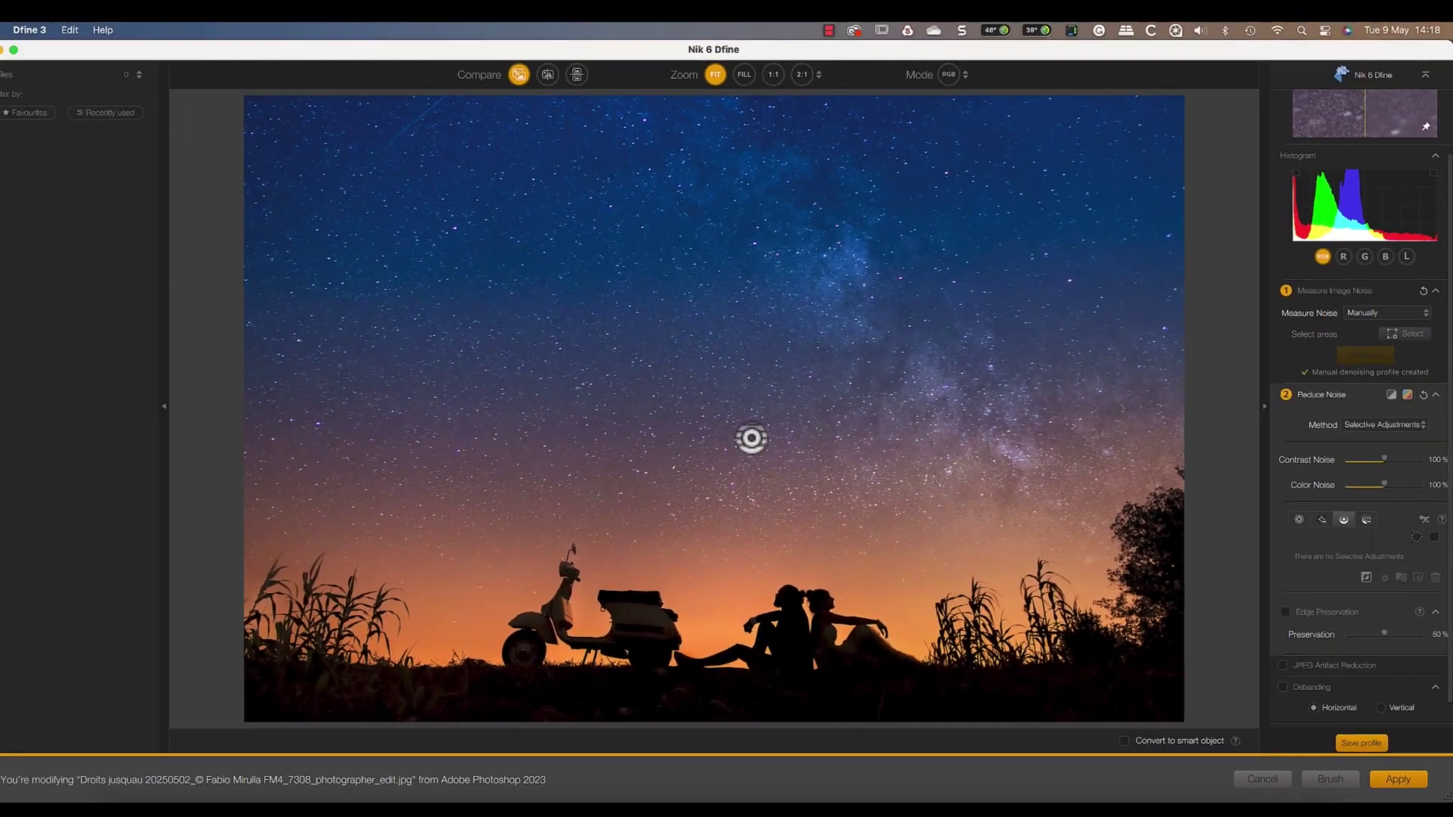
{"action": "left_click", "coordinate": [764, 490]}
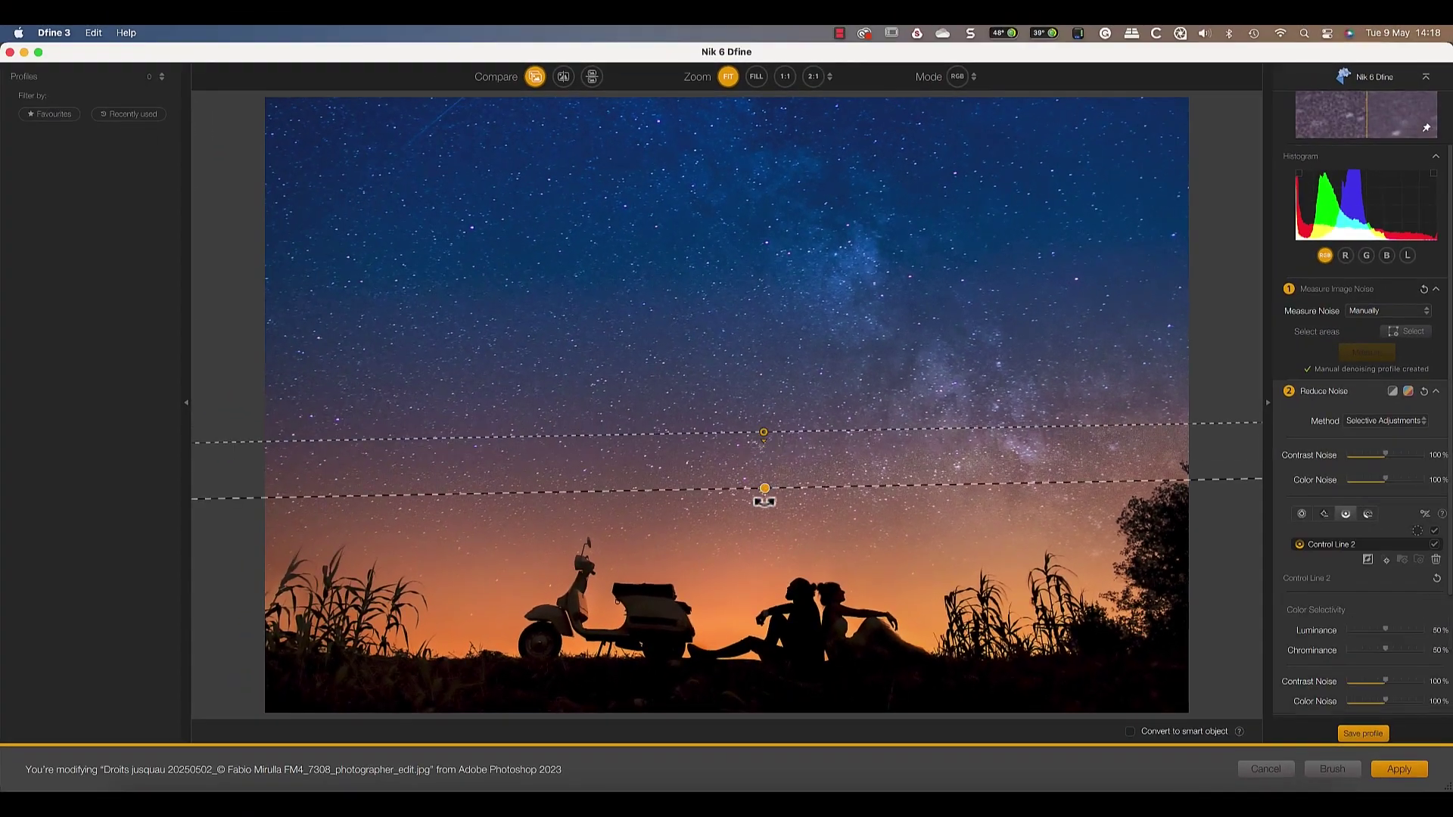
{"action": "left_click_drag", "start_coordinate": [765, 491], "coordinate": [764, 522]}
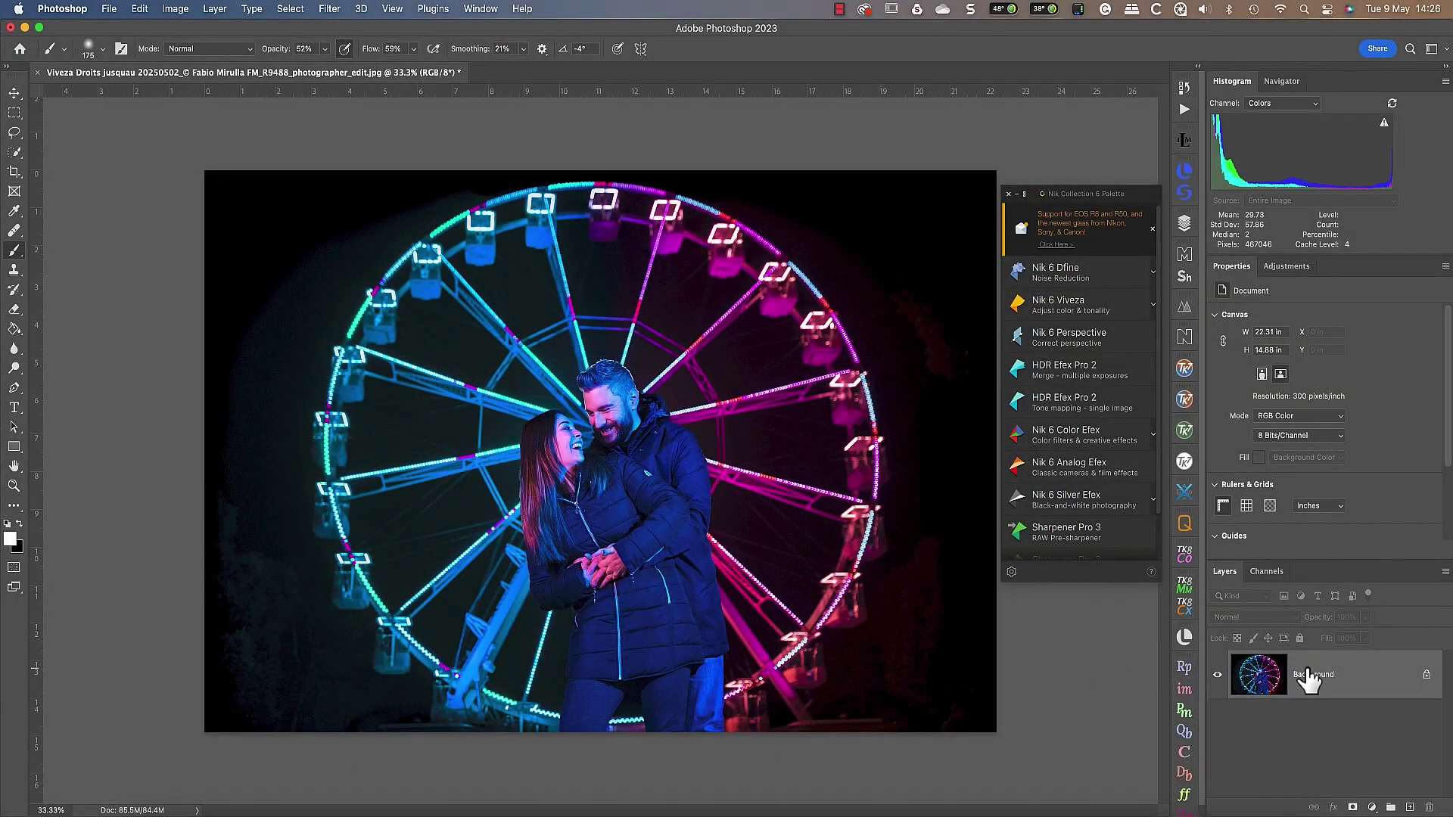
Duplicate the Background layer and convert the copy for smart filters
{"action": "right_click", "coordinate": [1308, 670]}
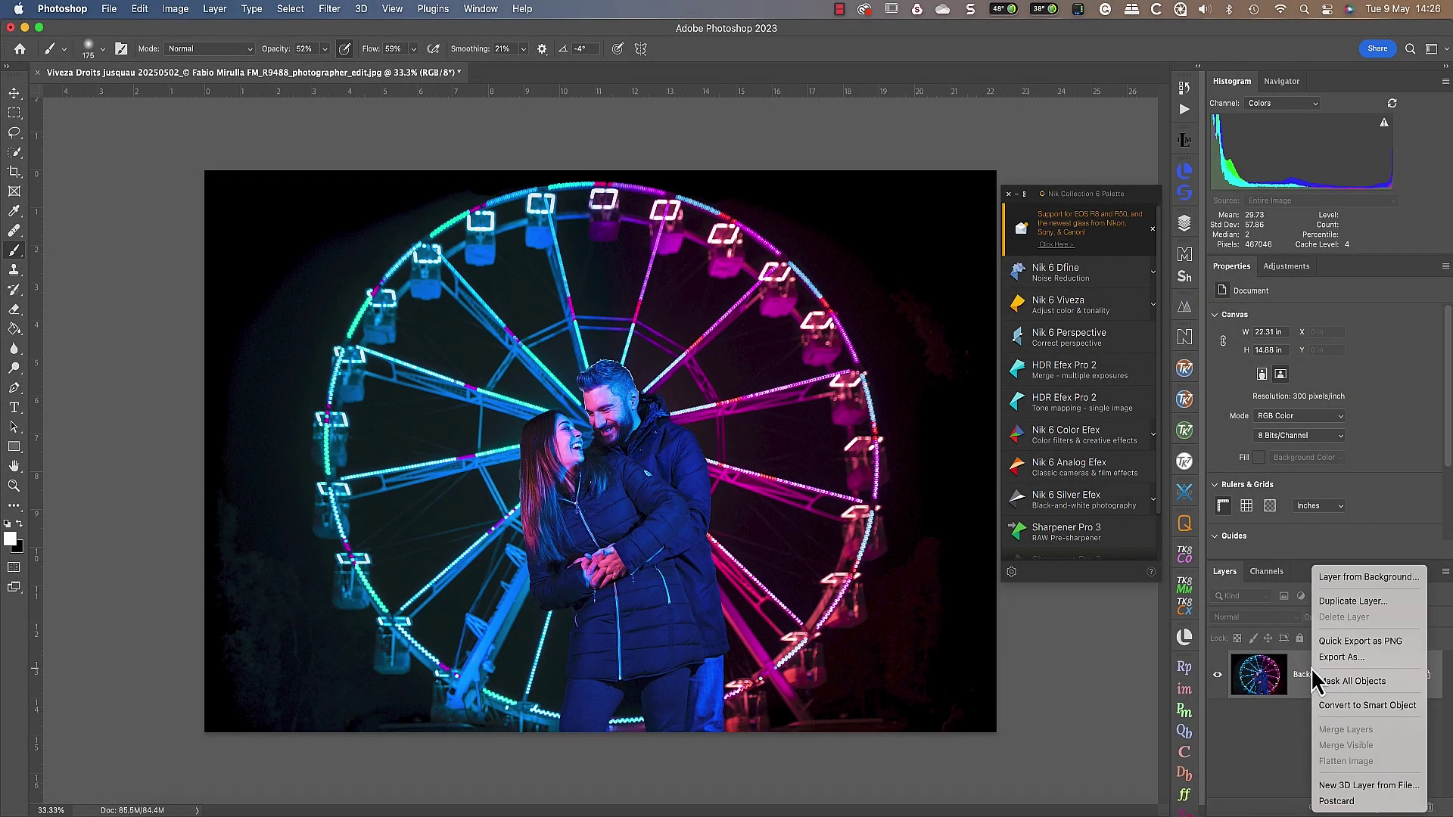
{"action": "left_click", "coordinate": [1324, 605]}
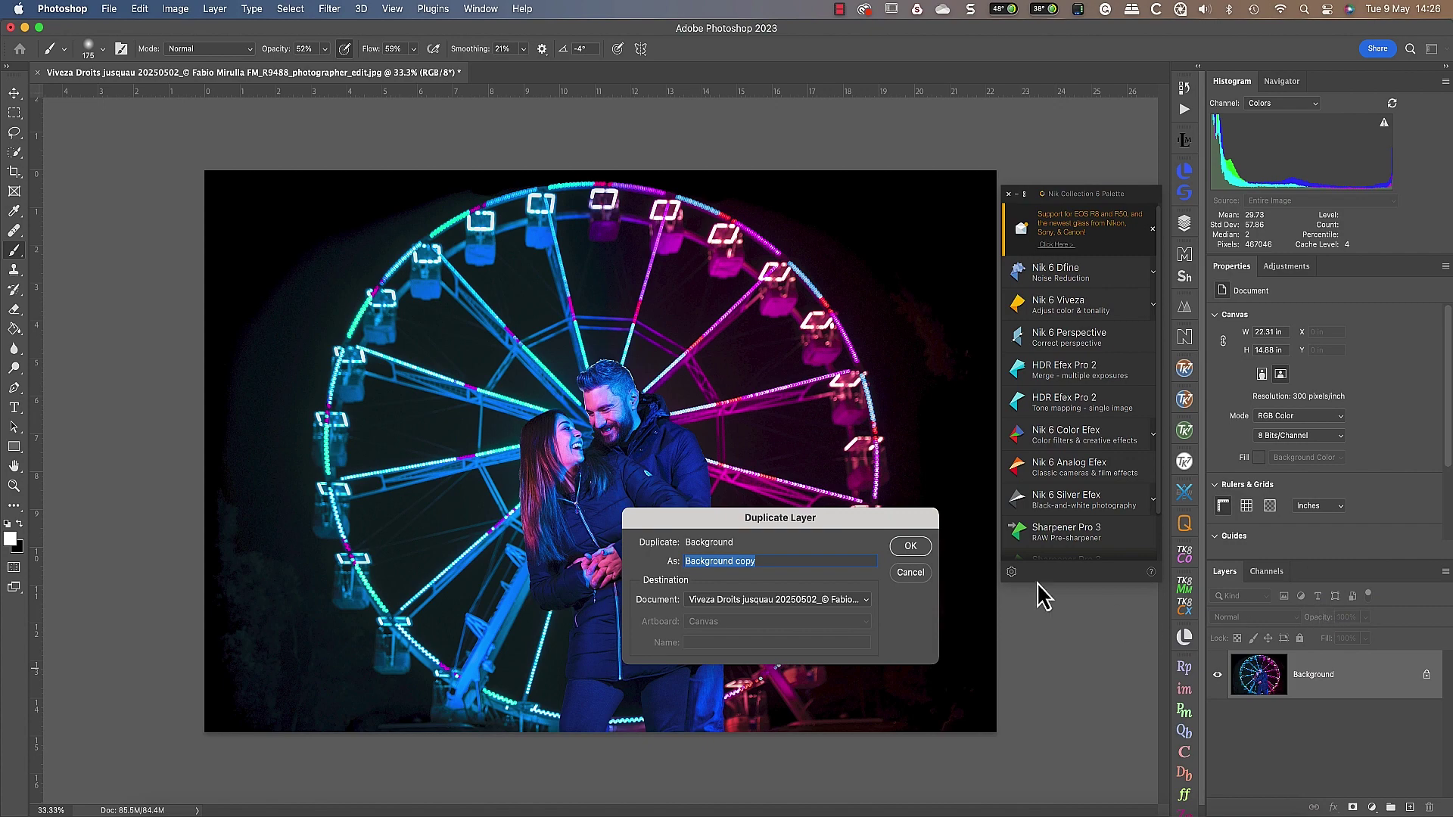
{"action": "left_click", "coordinate": [923, 554]}
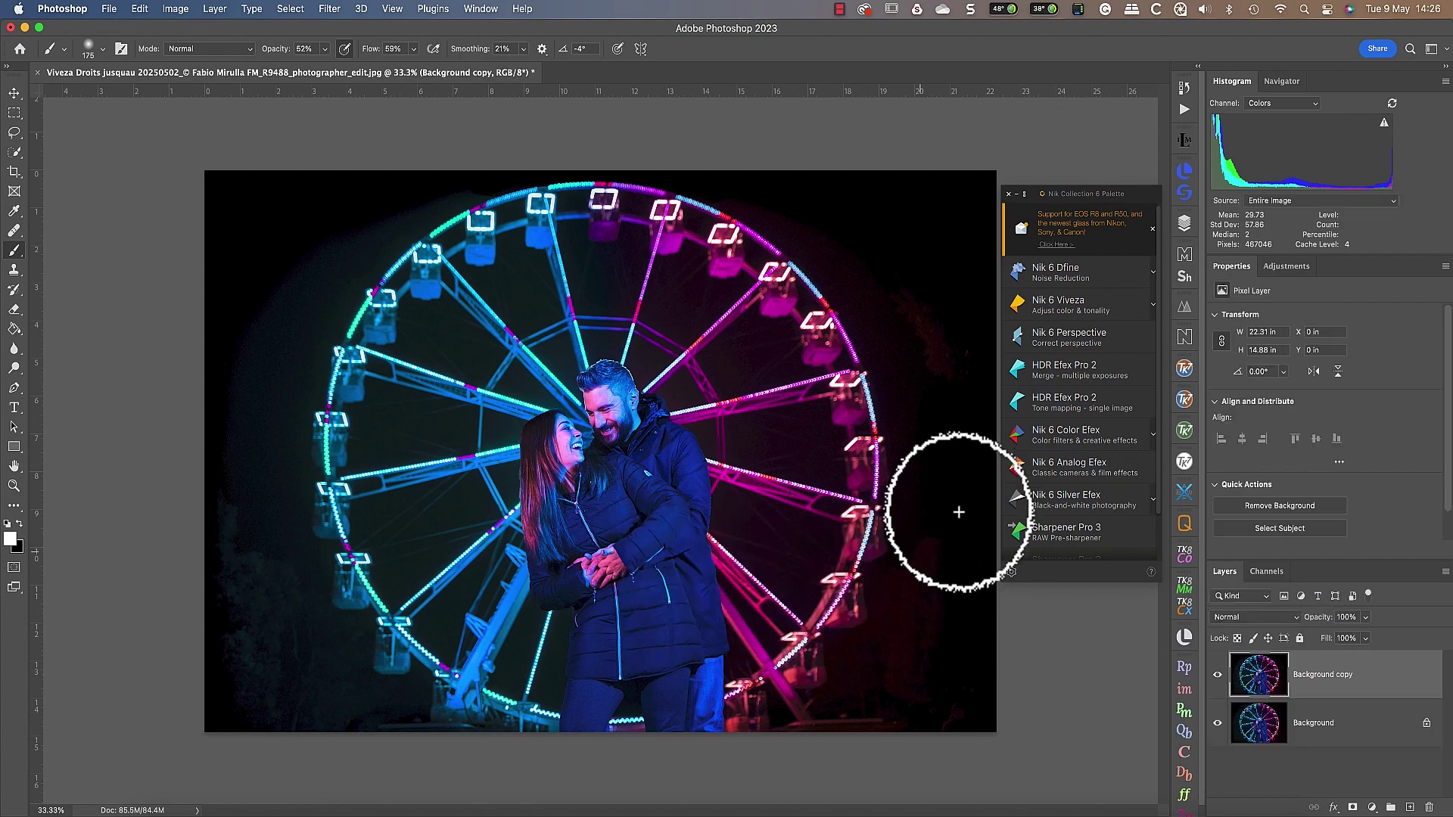
{"action": "left_click", "coordinate": [330, 11]}
{"action": "left_click", "coordinate": [342, 50]}
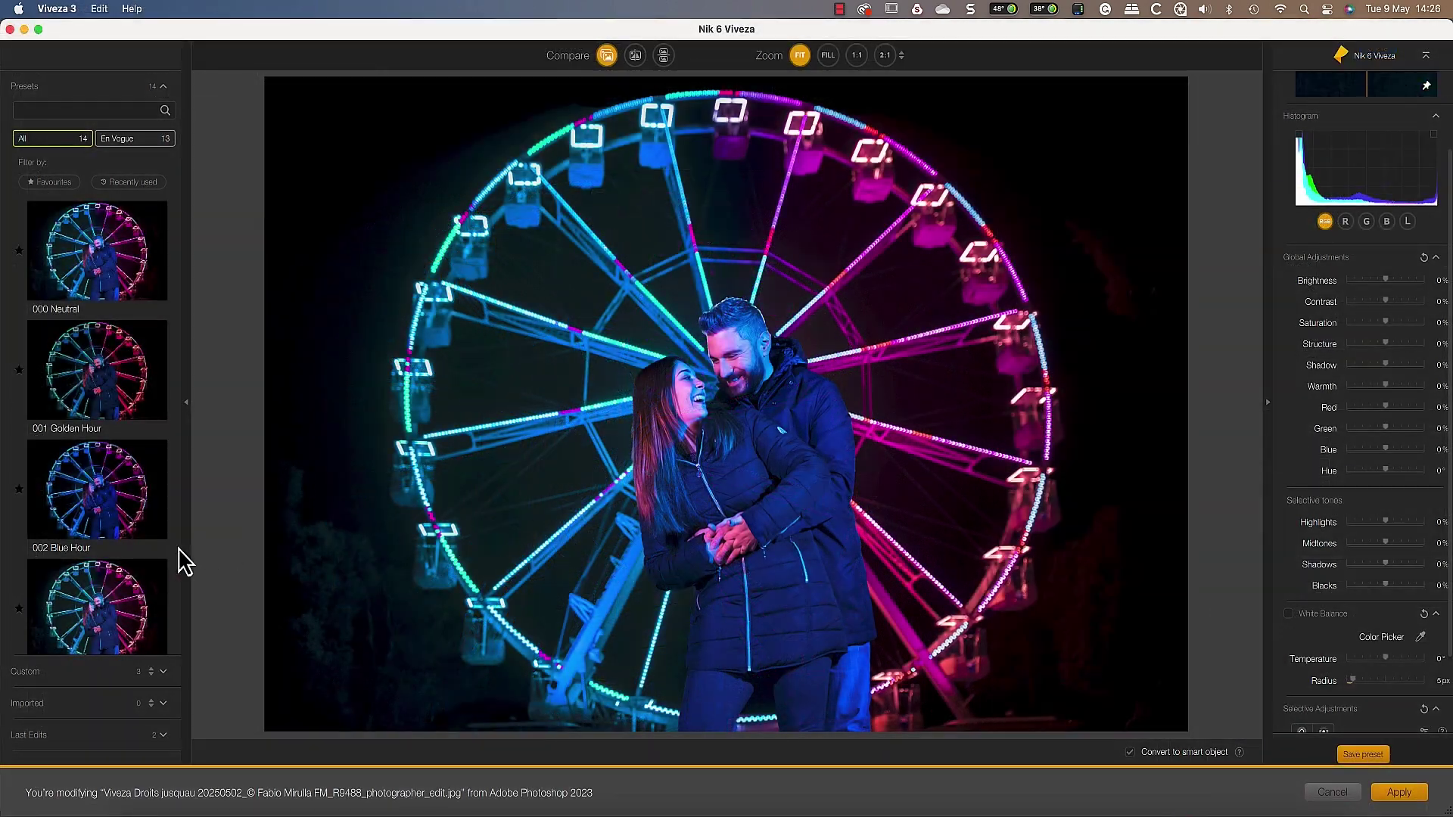
Apply Viveza's 012 Warm It Up preset as a smart filter, then reopen that filter
{"action": "scroll", "coordinate": [151, 567], "scroll_direction": "down", "scroll_amount": 5}
{"action": "scroll", "coordinate": [152, 564], "scroll_direction": "down", "scroll_amount": 5}
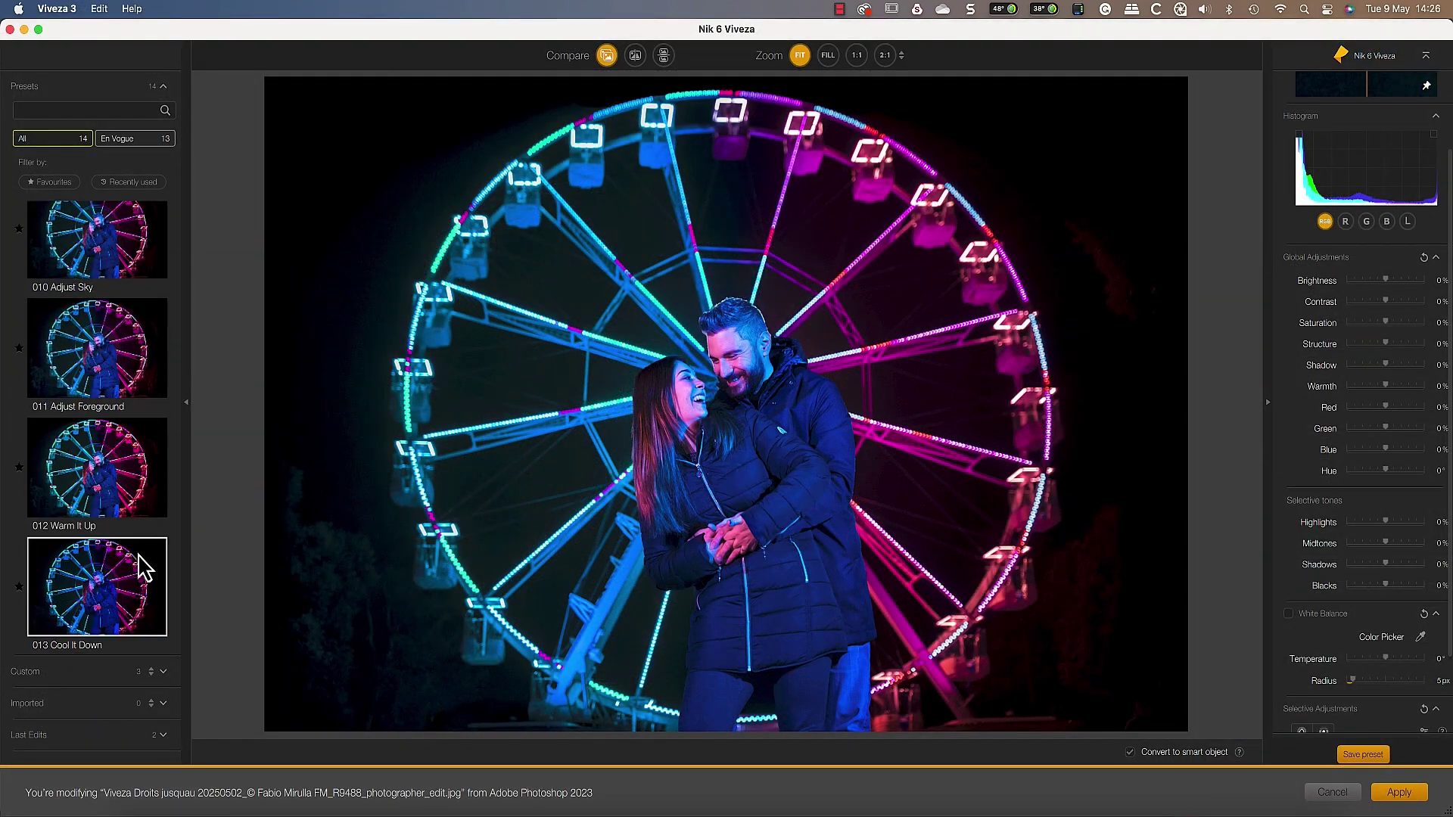
{"action": "left_click", "coordinate": [81, 484]}
{"action": "left_click", "coordinate": [842, 463]}
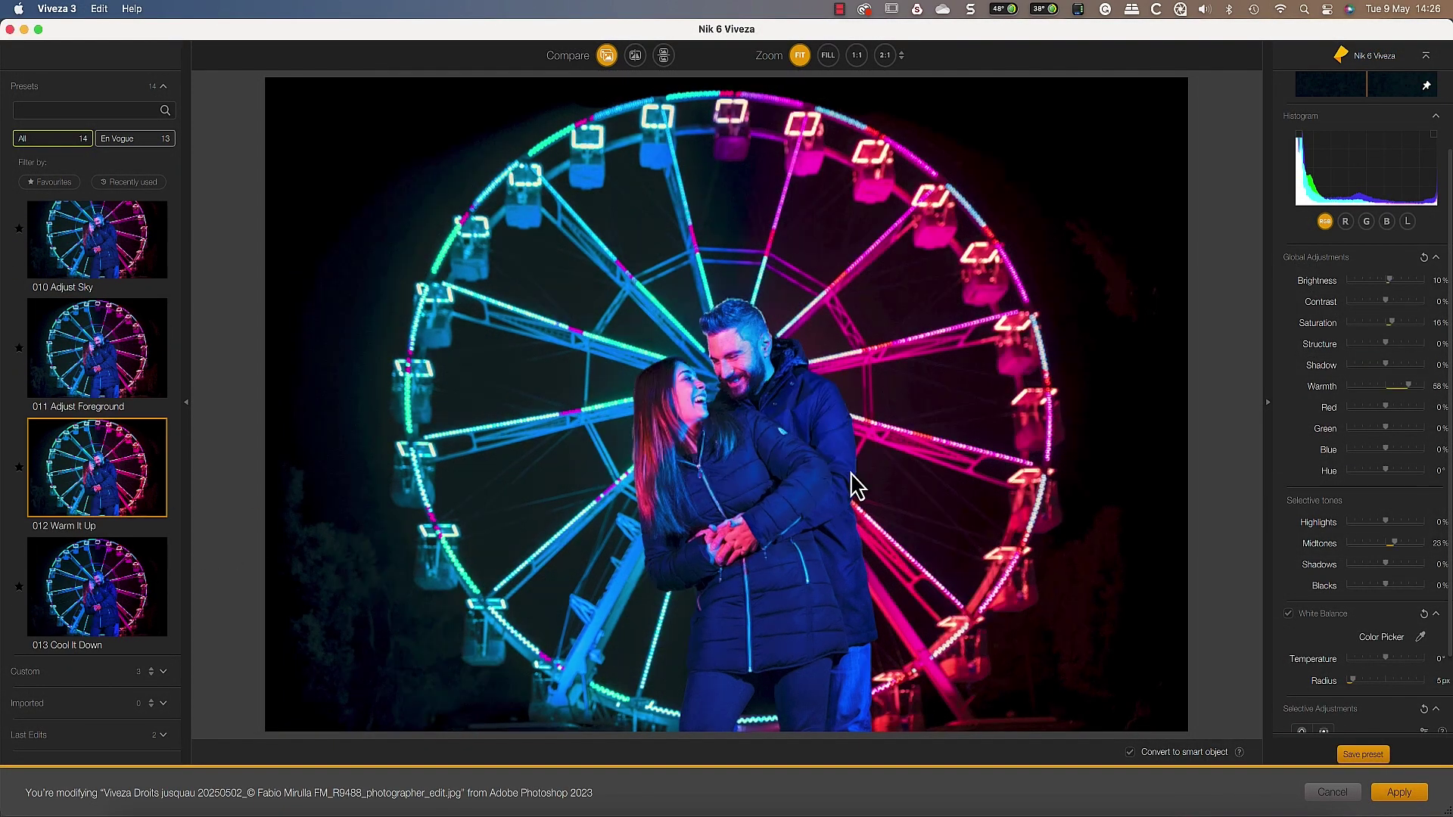
{"action": "left_click", "coordinate": [1379, 793]}
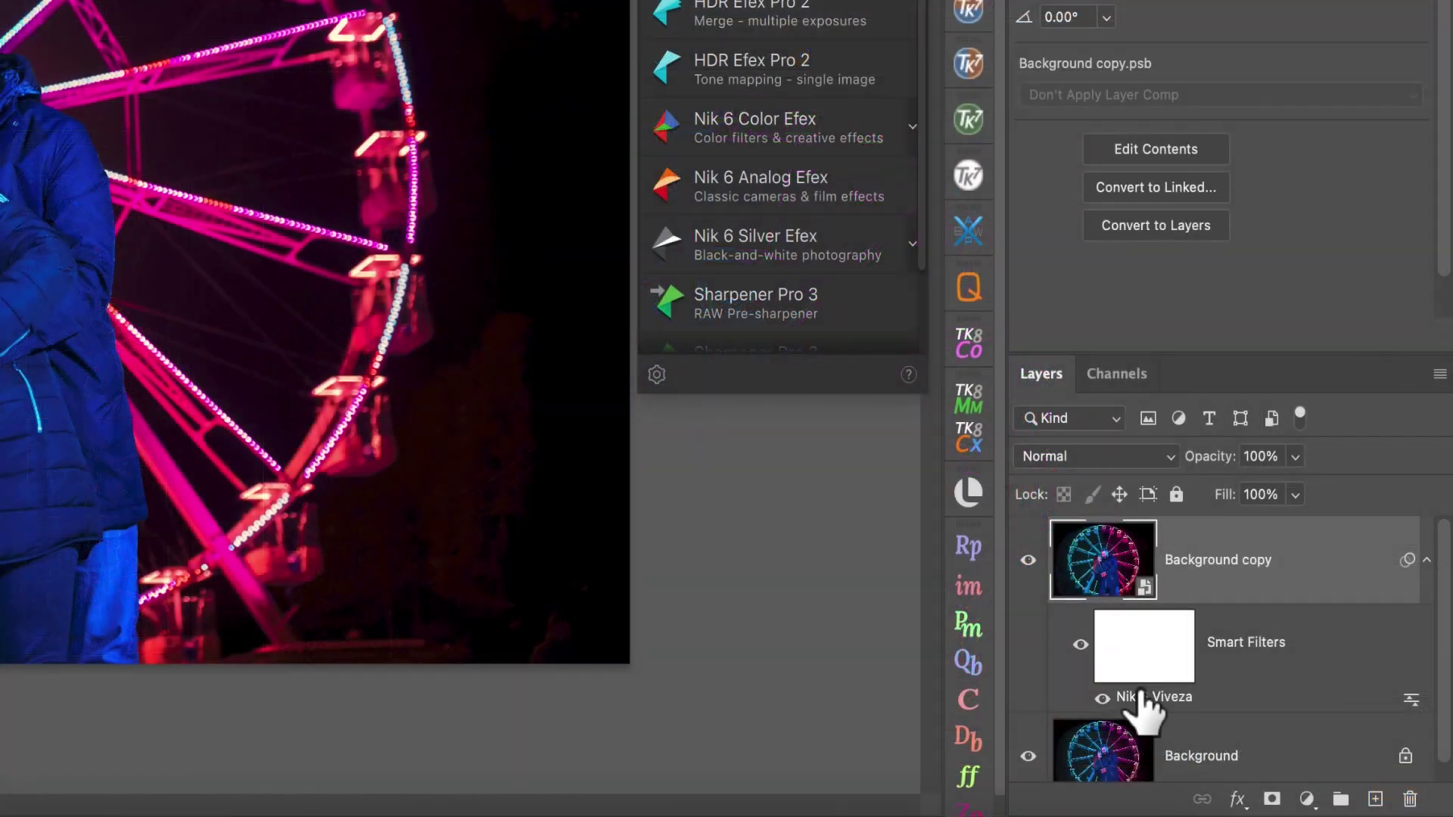
{"action": "left_click", "coordinate": [967, 663]}
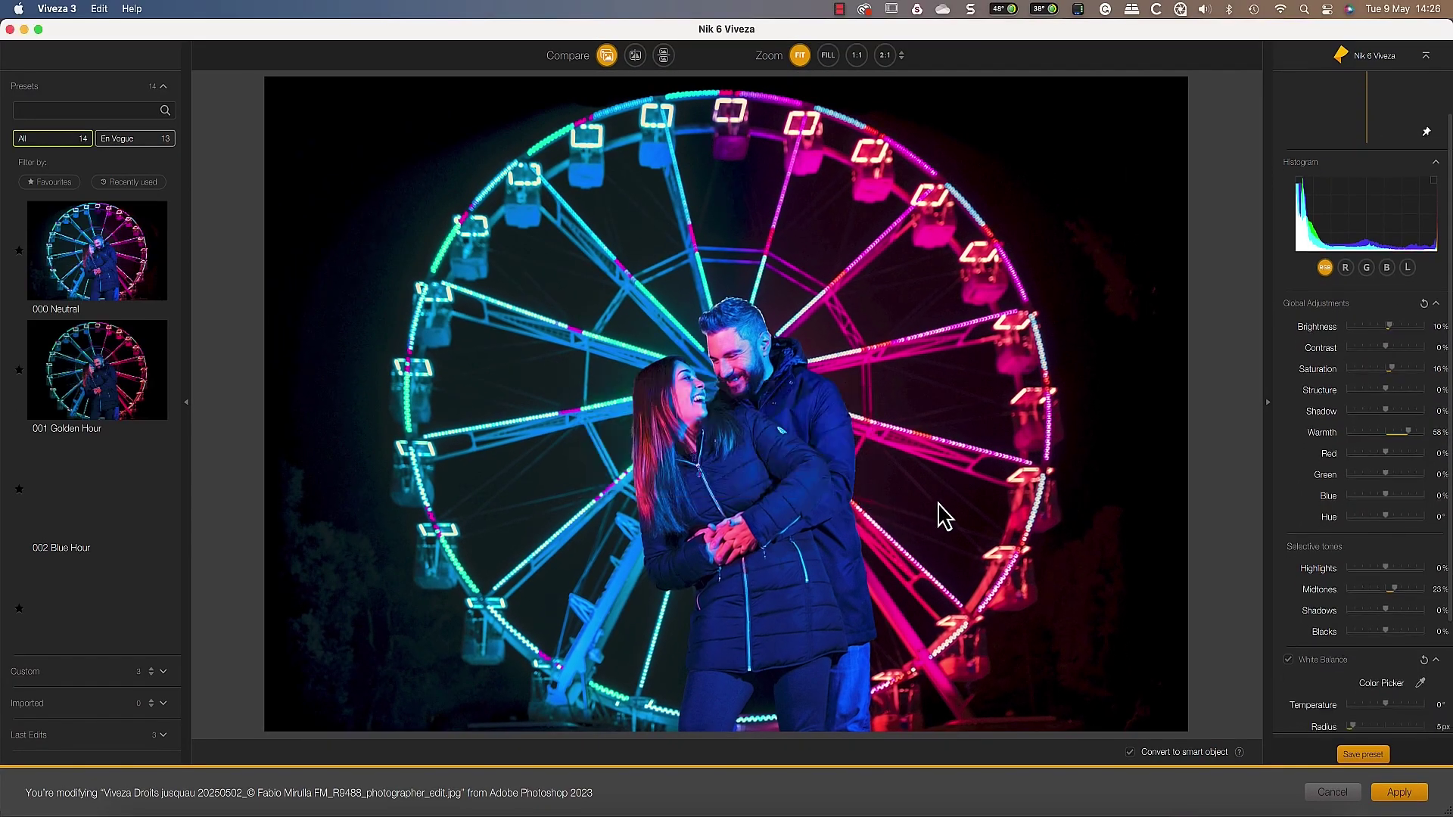
Drop Viveza's Warmth slider to -100 and apply the cooler look
{"action": "scroll", "coordinate": [1405, 442], "scroll_direction": "down", "scroll_amount": 1}
{"action": "left_click_drag", "start_coordinate": [1409, 433], "coordinate": [1348, 434]}
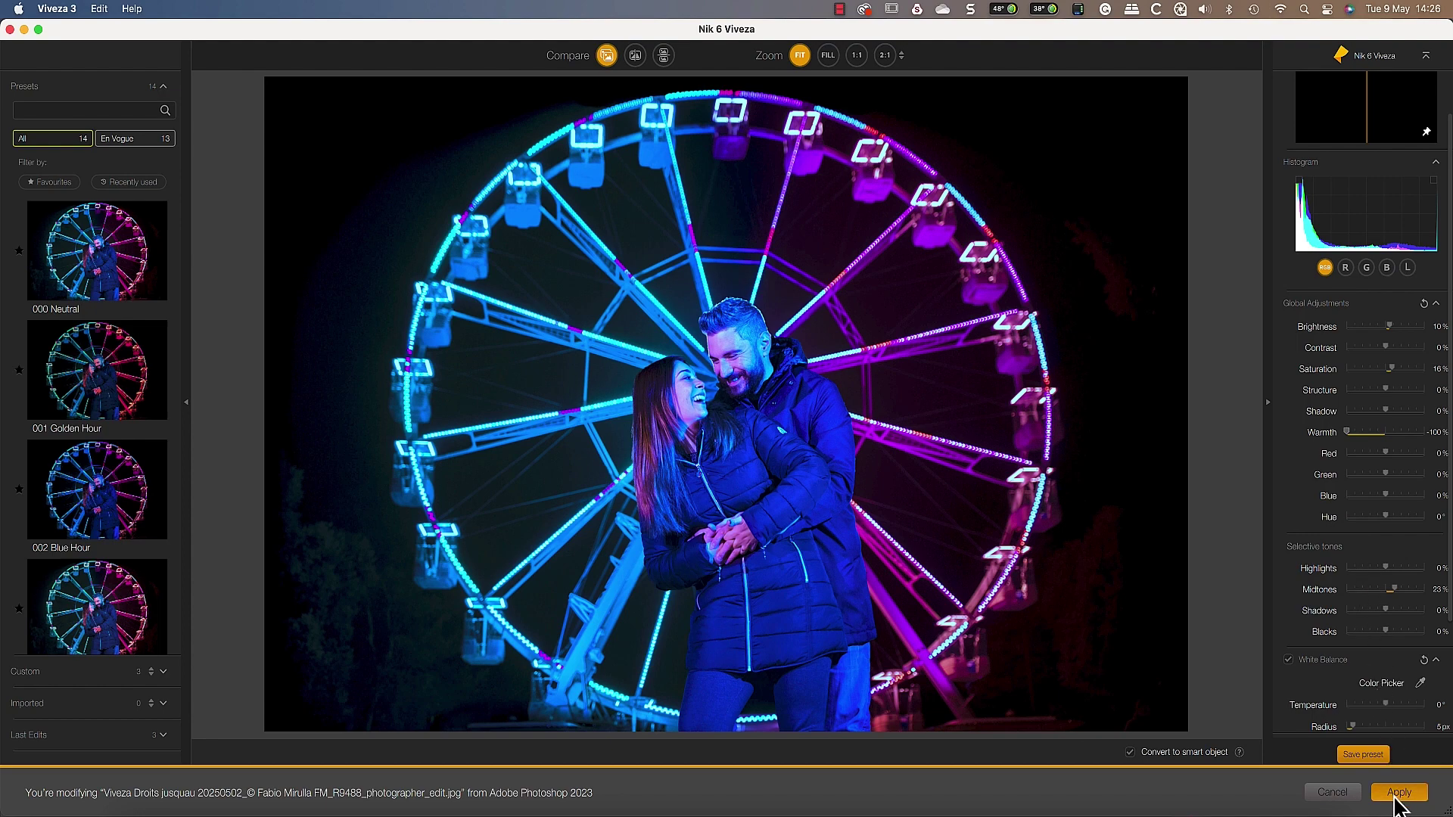
{"action": "left_click", "coordinate": [1397, 795]}
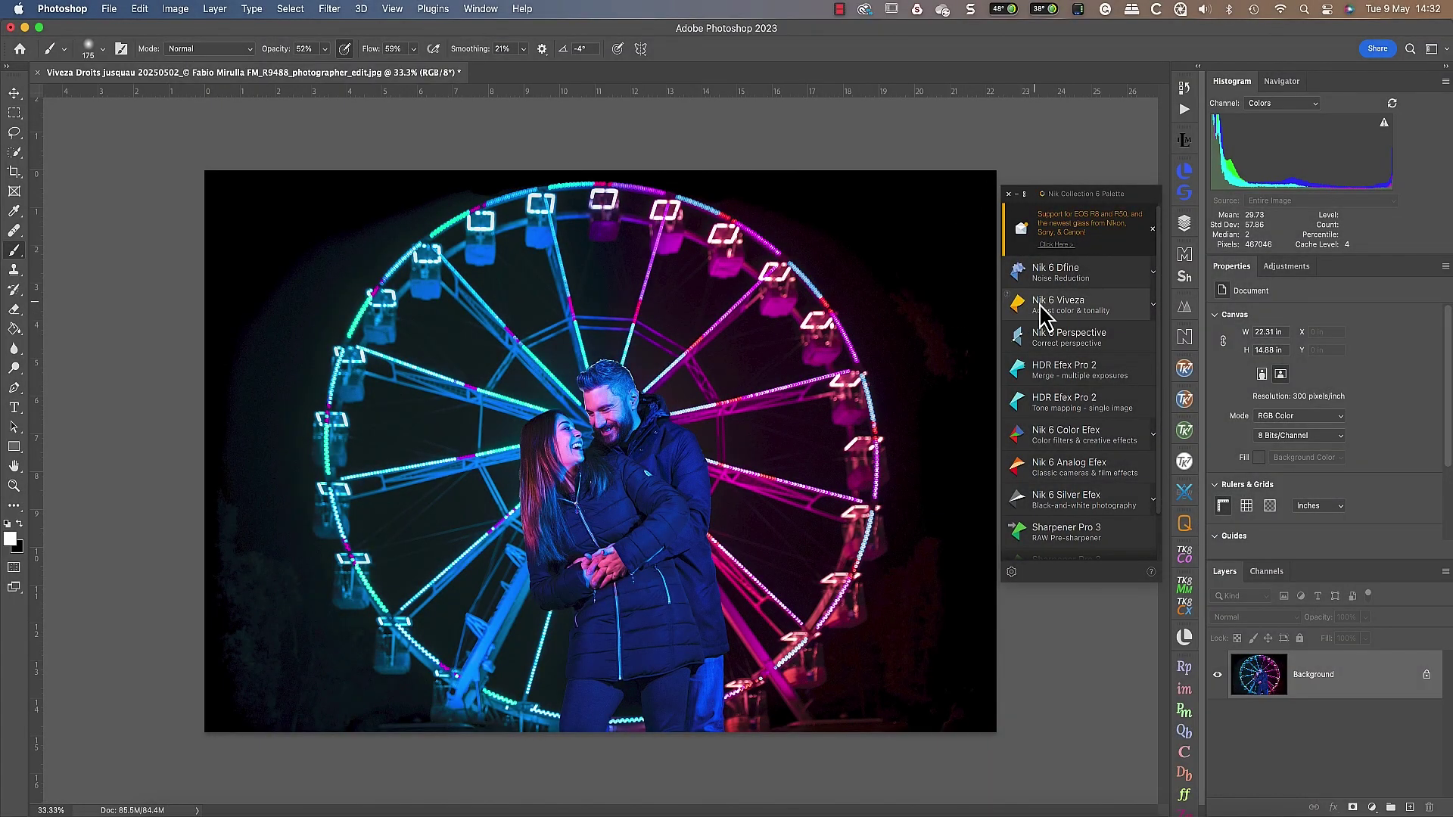
Run Viveza on the Background layer as a smart object and apply the -100 warmth edit
{"action": "left_click", "coordinate": [1043, 306]}
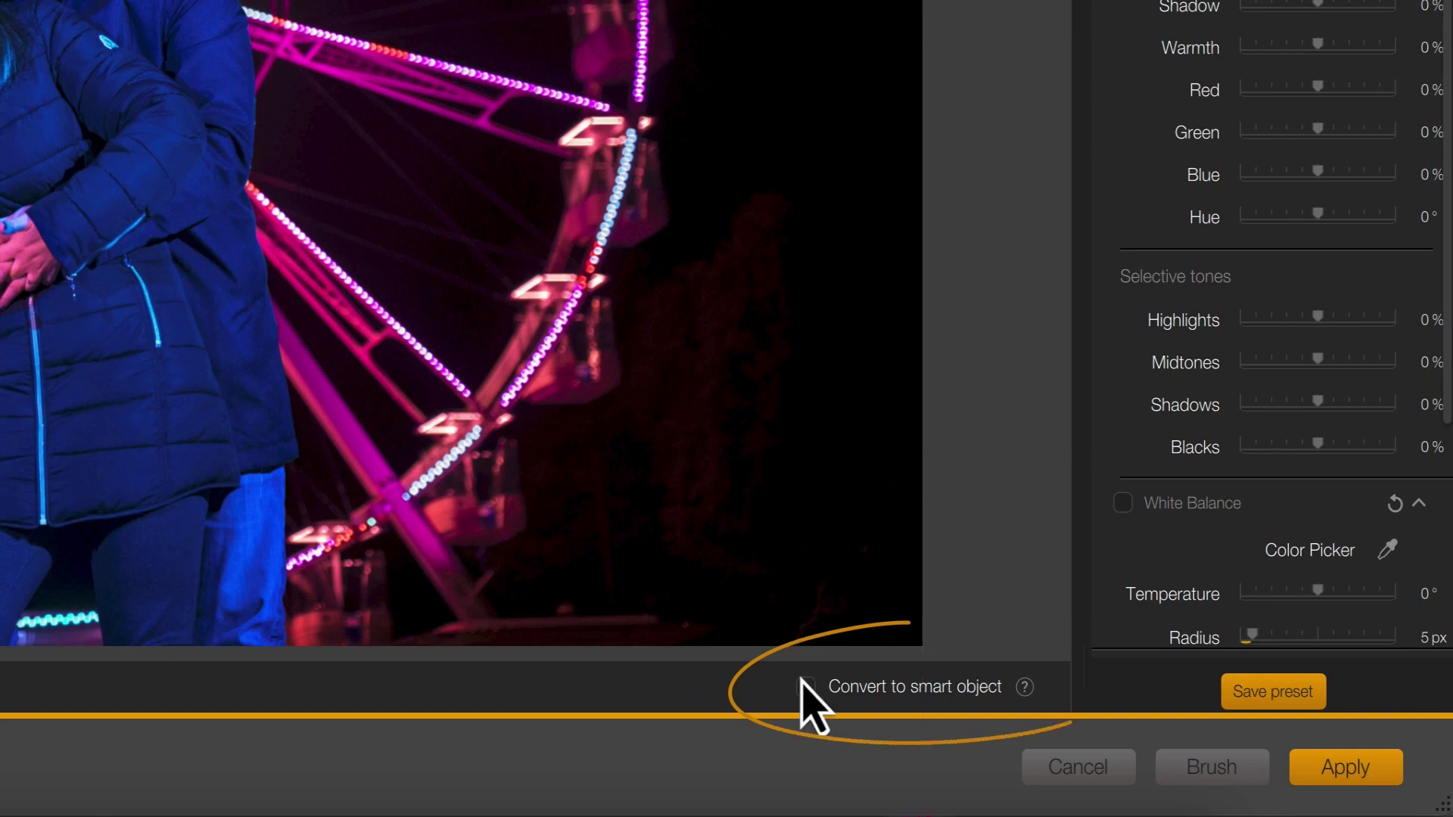
{"action": "left_click", "coordinate": [805, 688]}
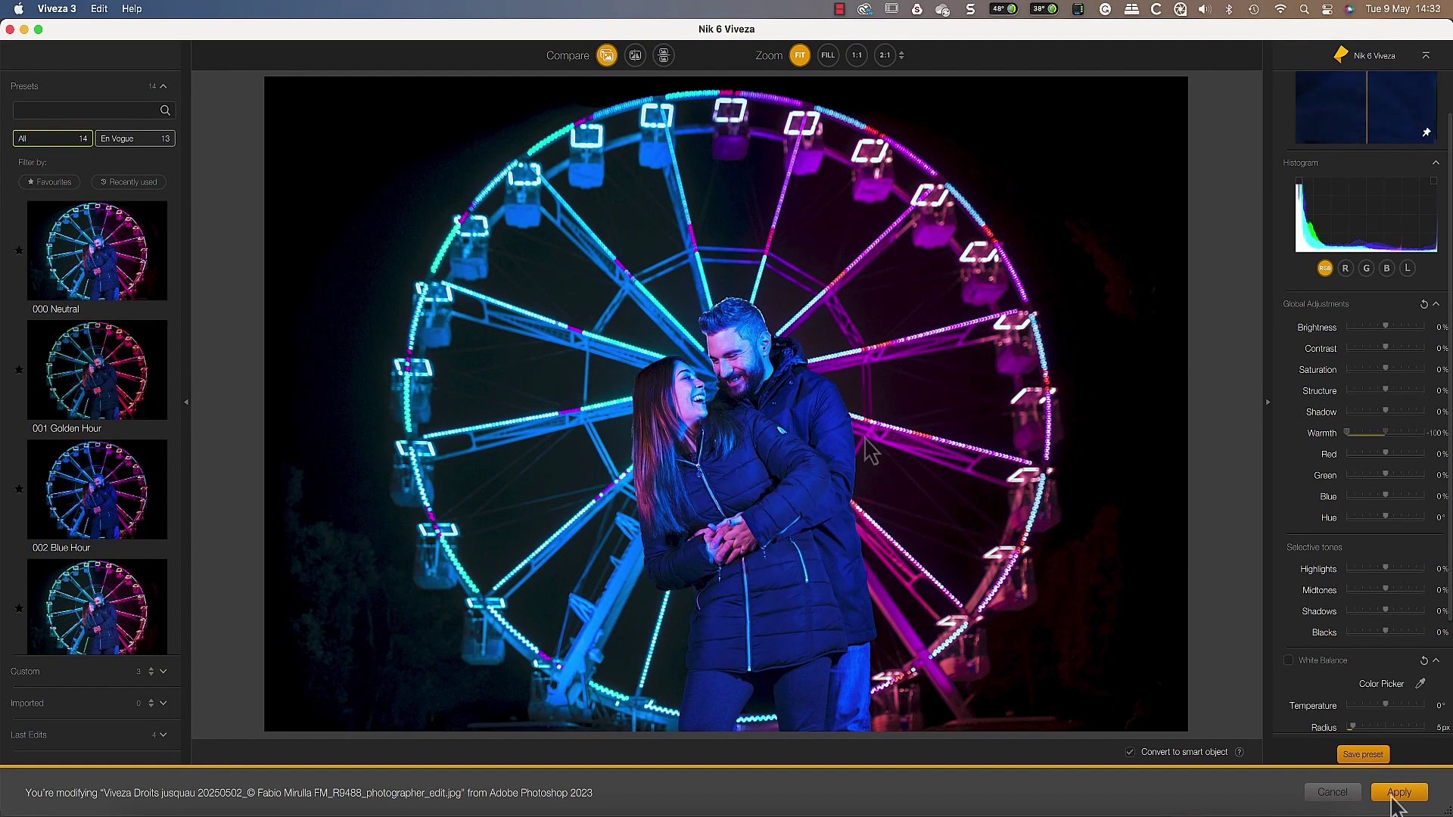
{"action": "left_click", "coordinate": [1392, 795]}
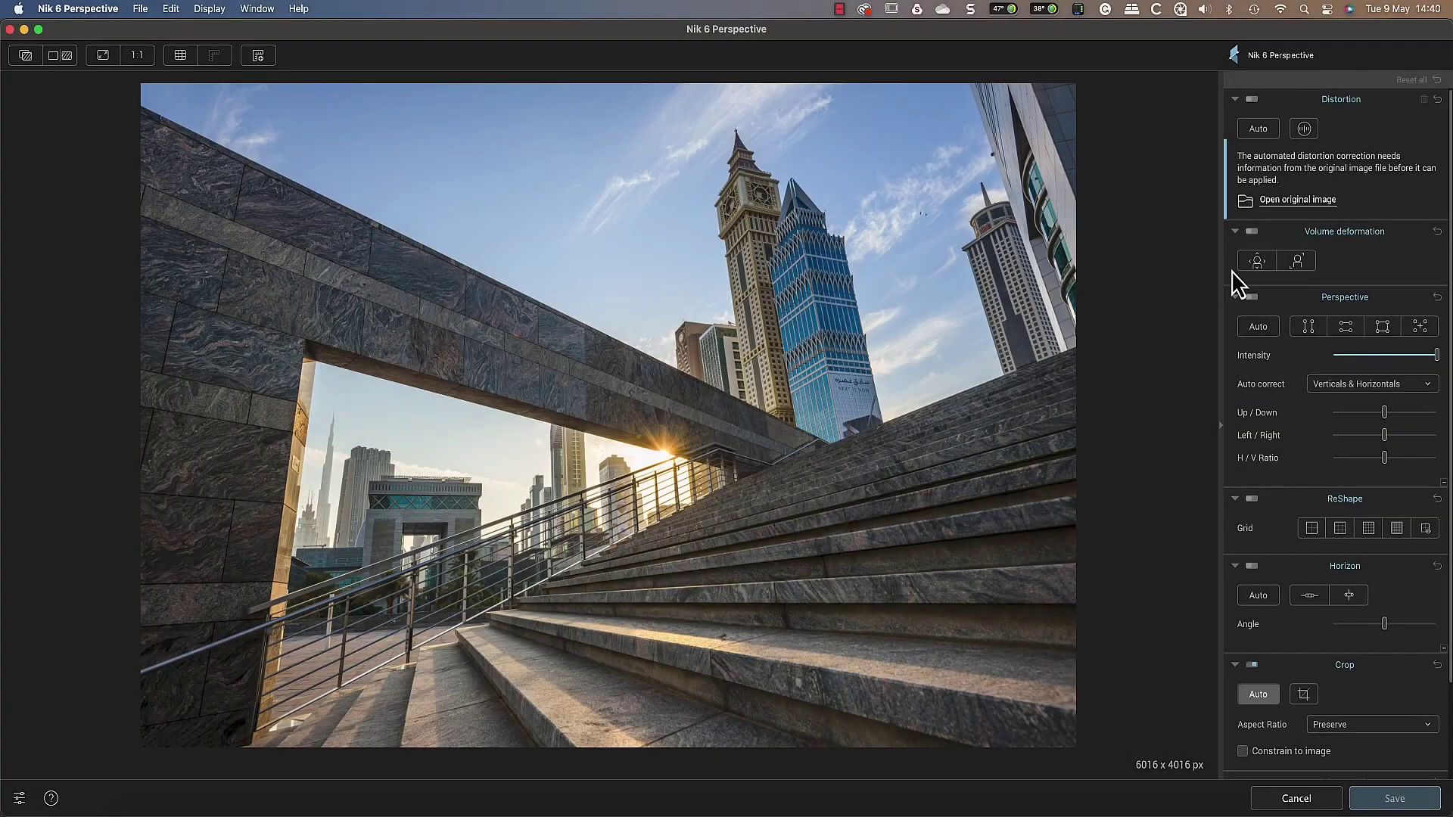
Enable Volume deformation at Horizontal 50, set Perspective Up/Down to -57 and Horizon Angle to 2.4
{"action": "left_click", "coordinate": [1256, 263]}
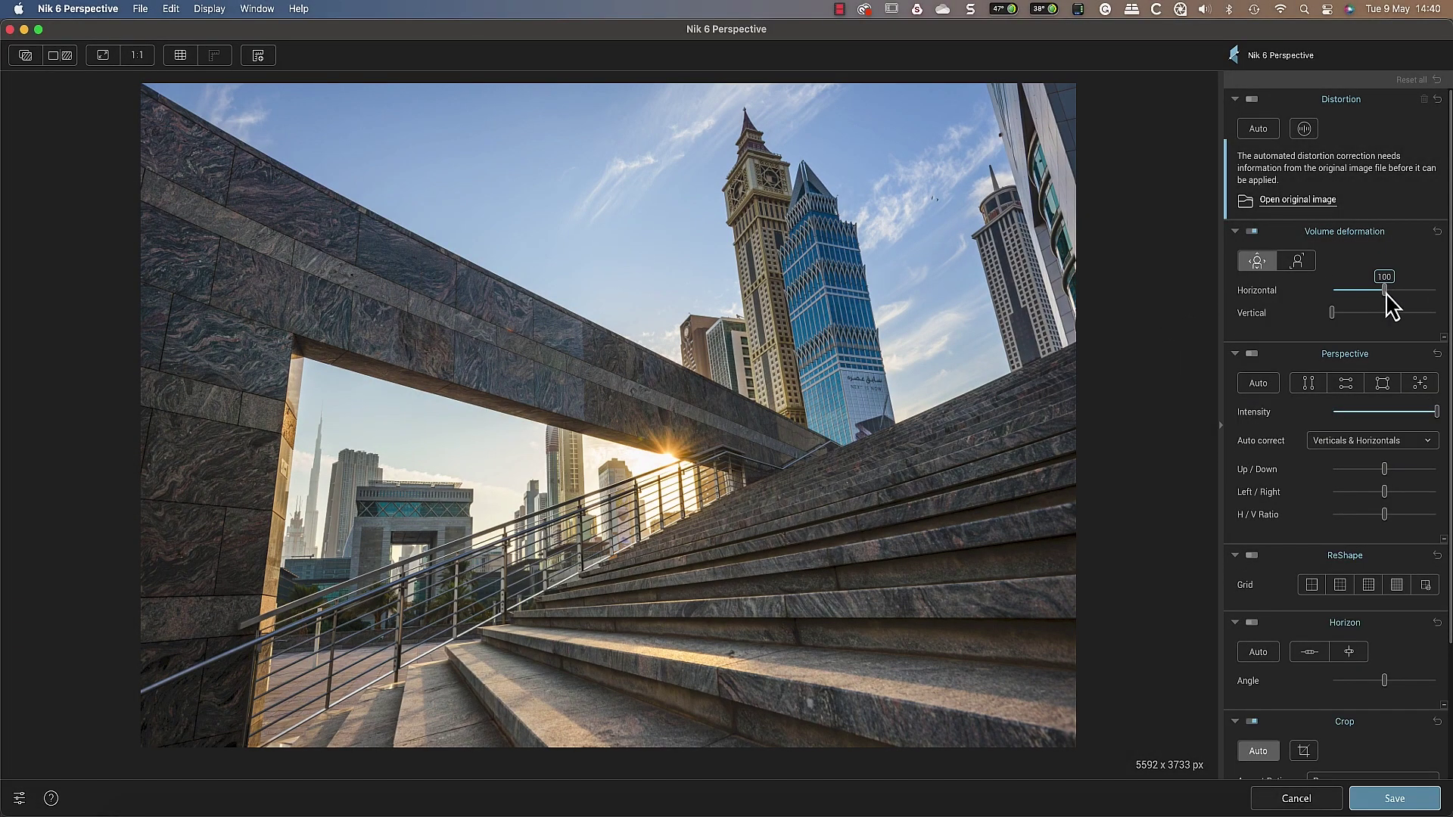
{"action": "mouse_move", "coordinate": [1387, 296]}
{"action": "left_mouse_down"}
{"action": "mouse_move", "coordinate": [1358, 295]}
{"action": "mouse_move", "coordinate": [1377, 313]}
{"action": "left_mouse_up"}
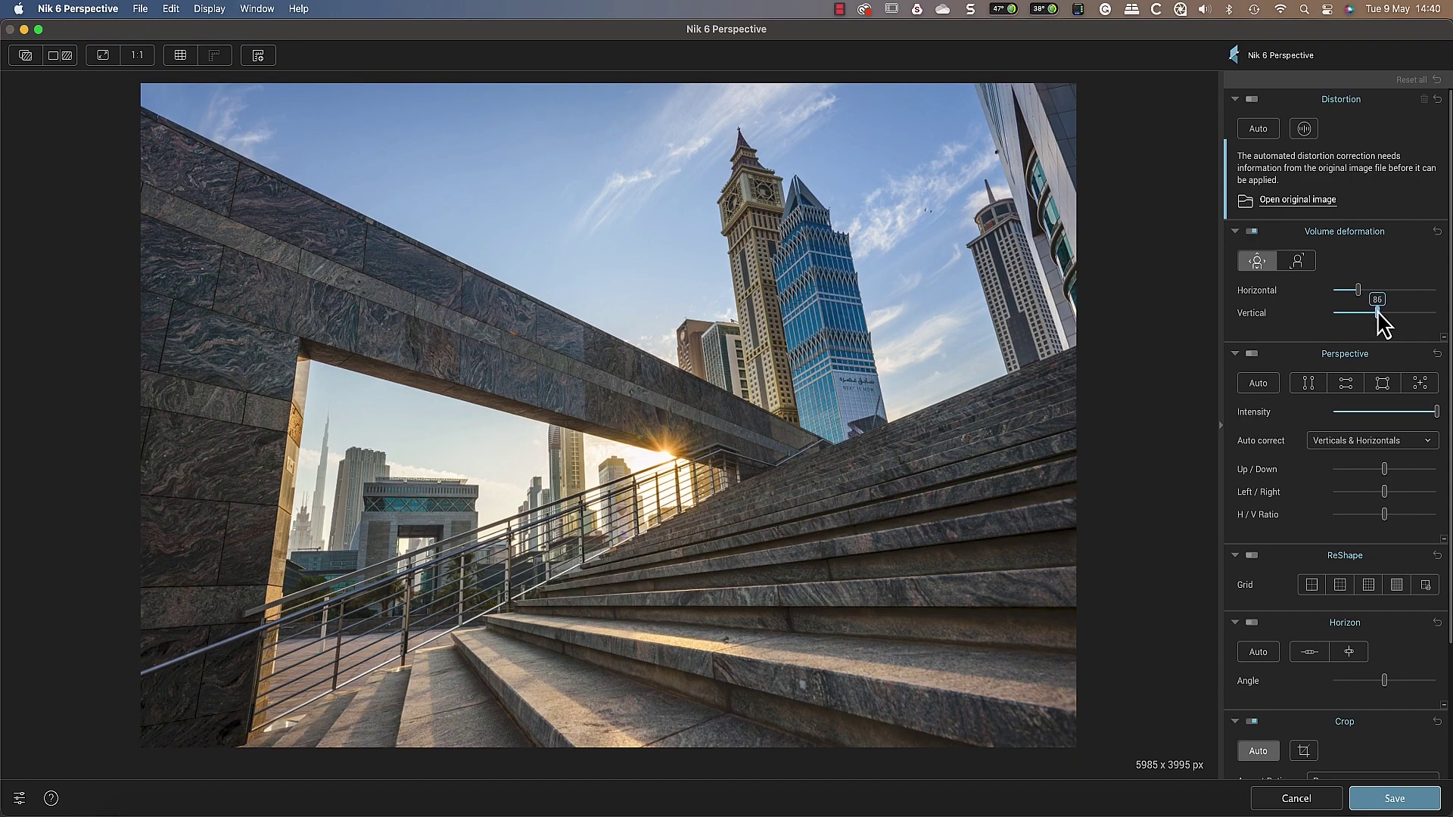
{"action": "mouse_move", "coordinate": [1384, 469]}
{"action": "left_mouse_down"}
{"action": "mouse_move", "coordinate": [1358, 470]}
{"action": "mouse_move", "coordinate": [1376, 515]}
{"action": "left_mouse_up"}
{"action": "left_click_drag", "start_coordinate": [1384, 680], "coordinate": [1386, 679]}
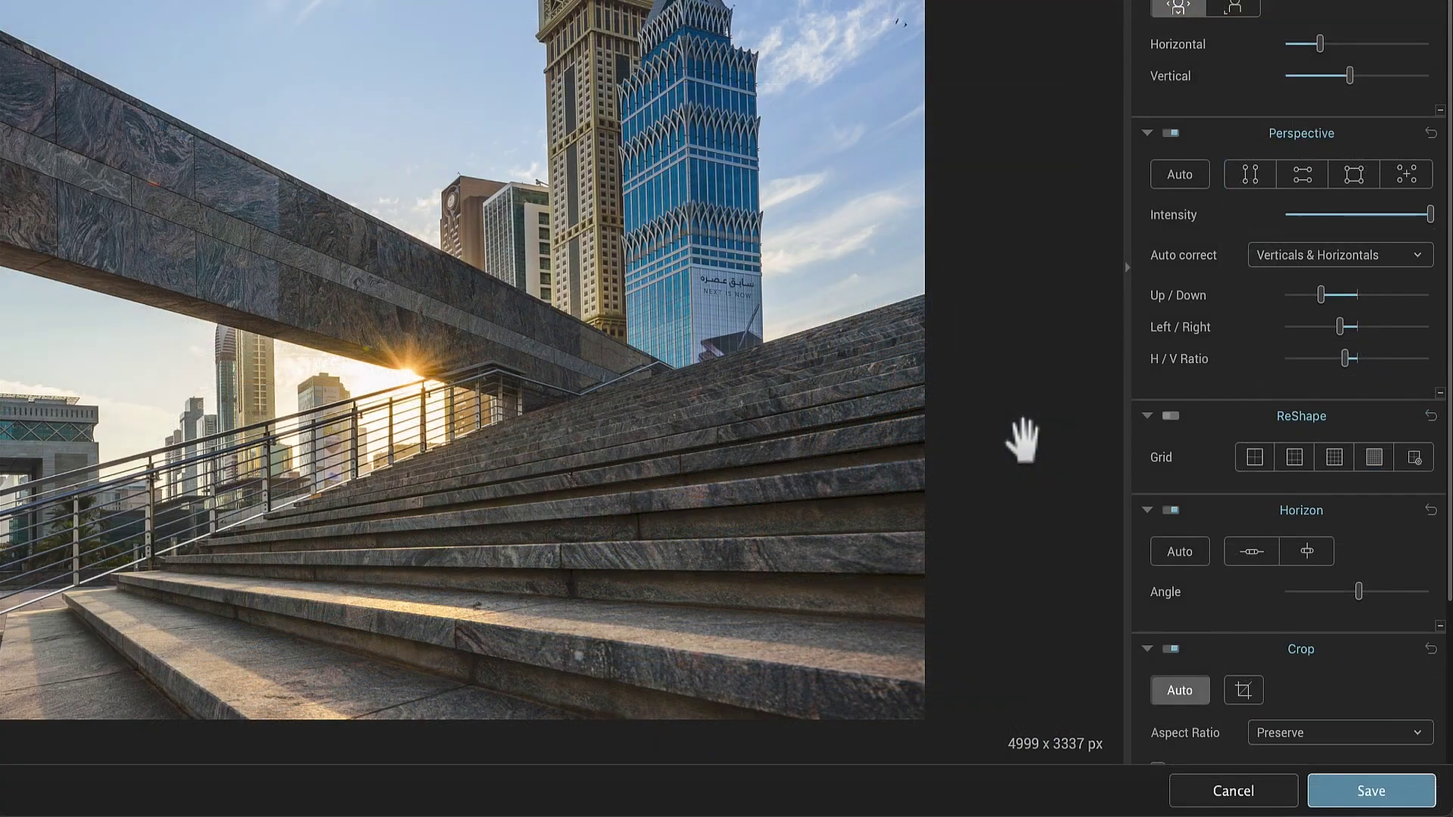
Try the ReShape Grid presets, then set a custom grid of 6 rows and 8 columns
{"action": "left_click", "coordinate": [1250, 453]}
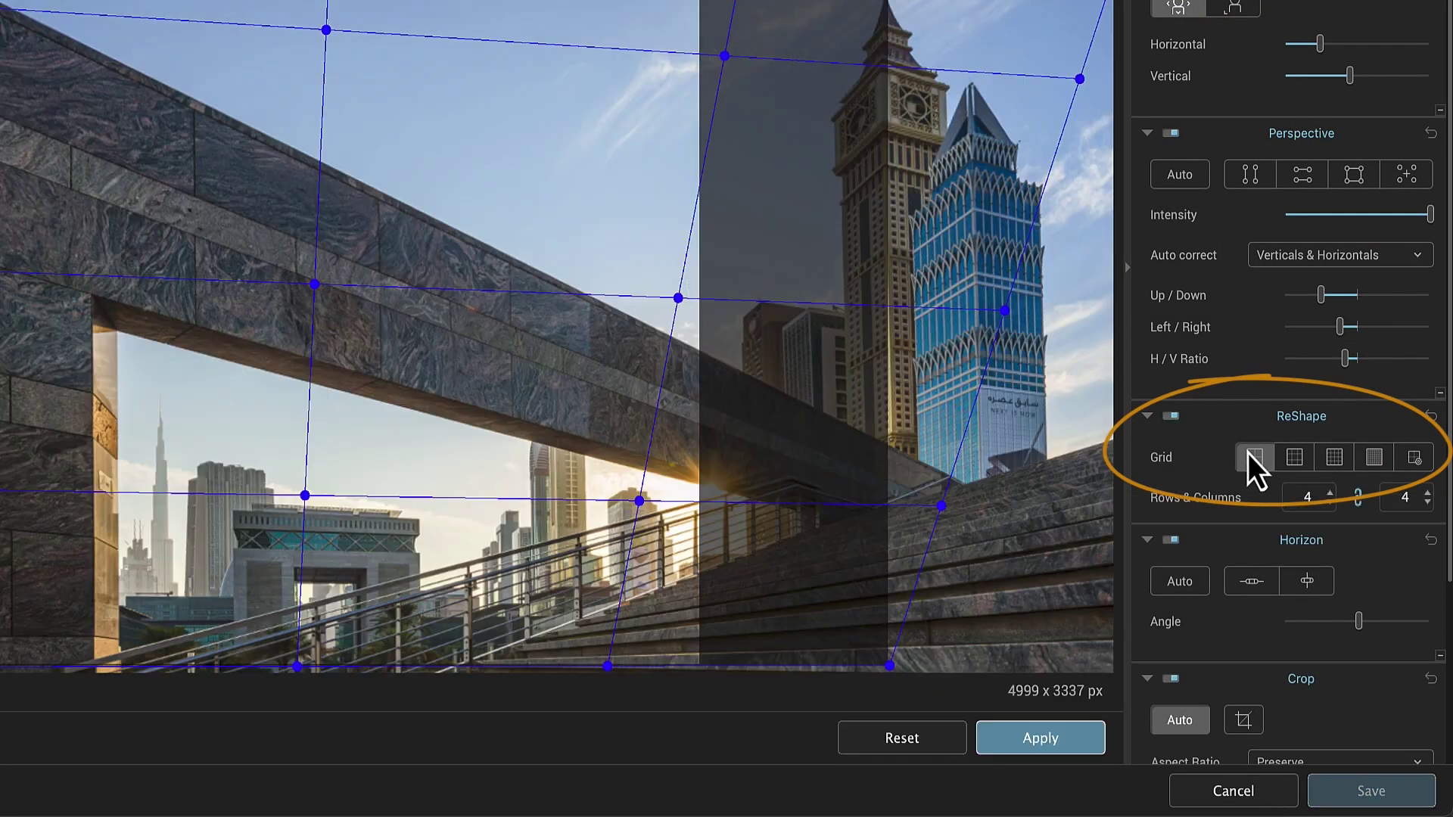
{"action": "left_click", "coordinate": [1296, 470]}
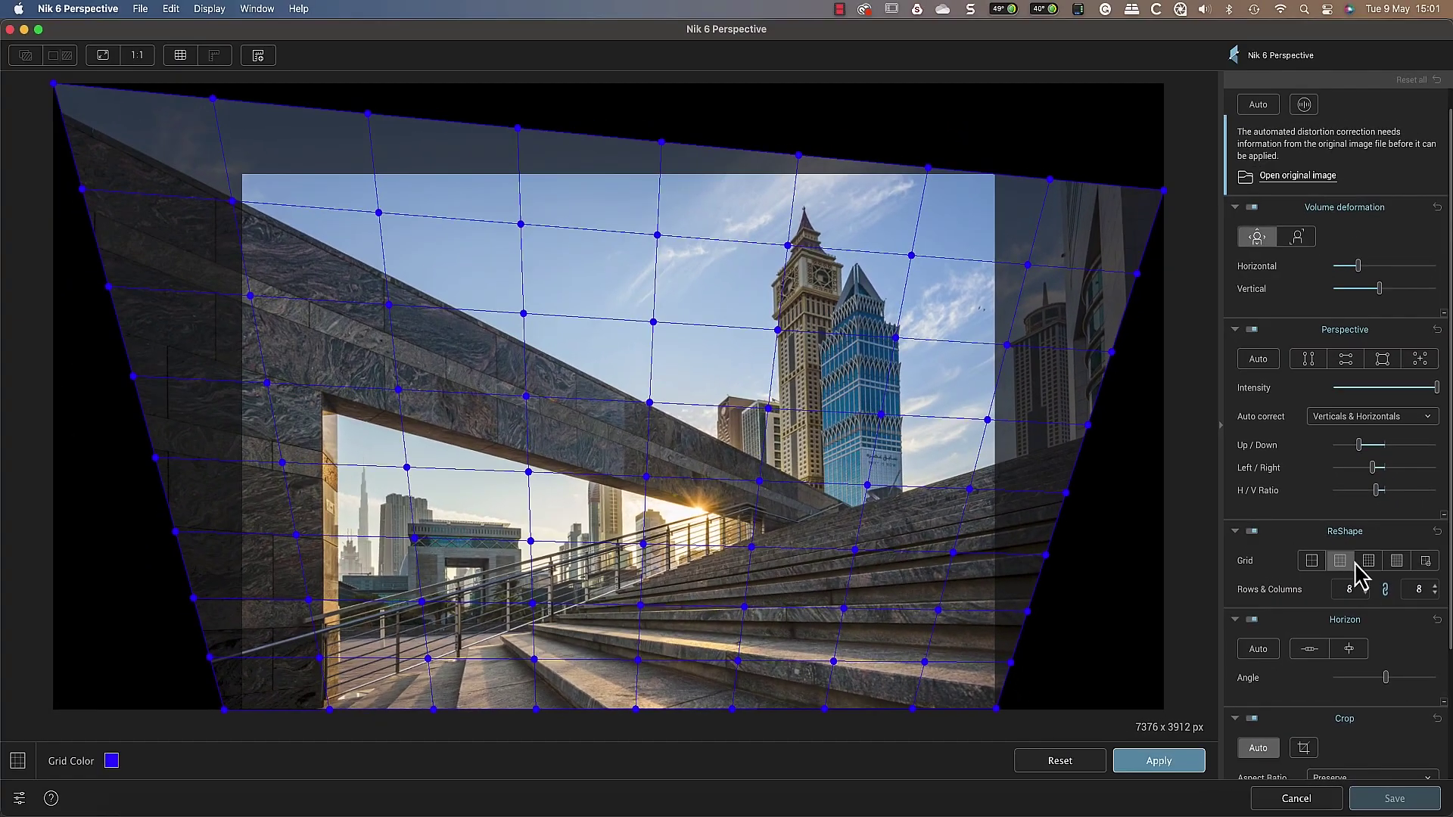
{"action": "left_click", "coordinate": [1364, 551]}
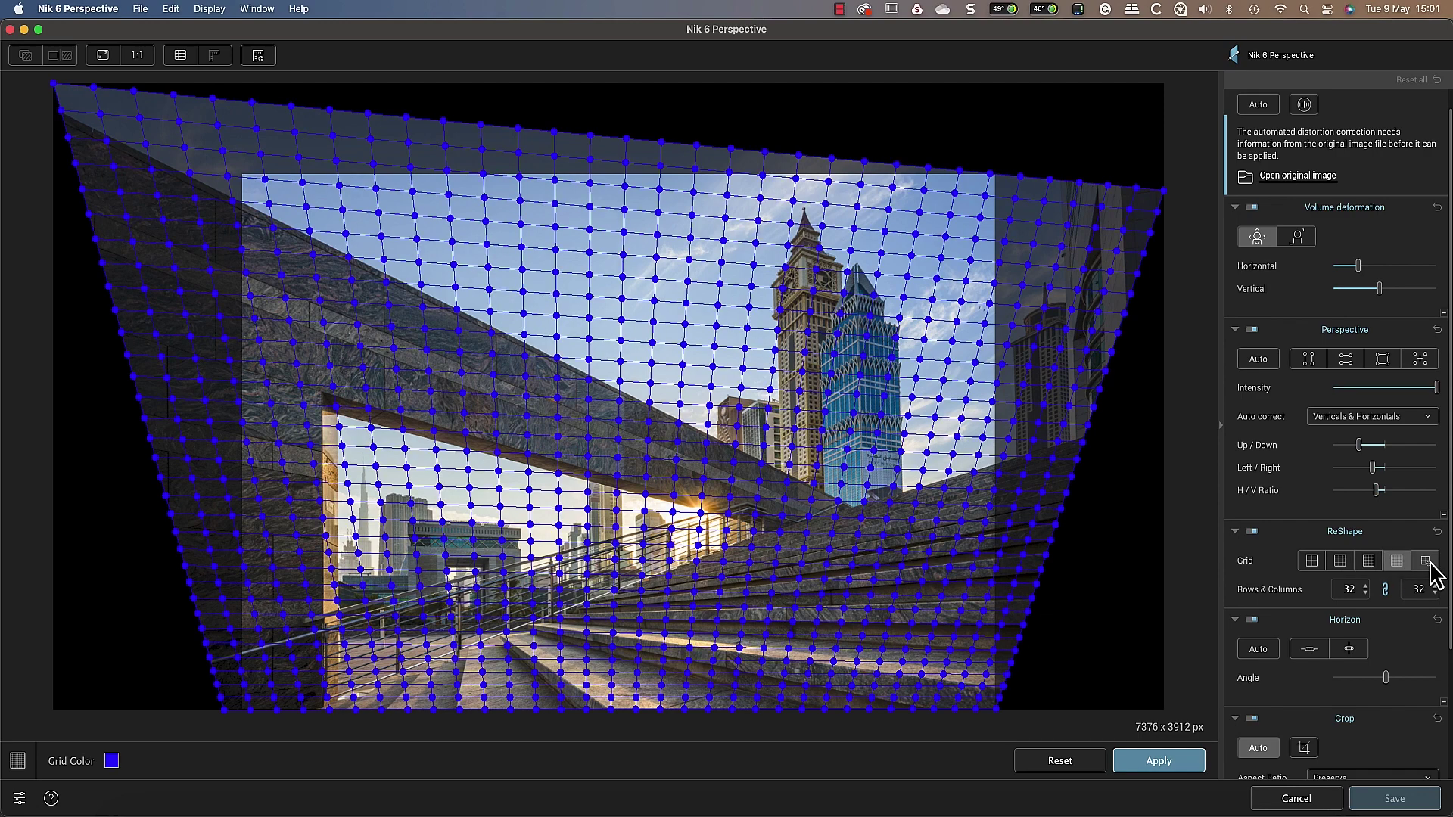
{"action": "left_click", "coordinate": [1427, 562]}
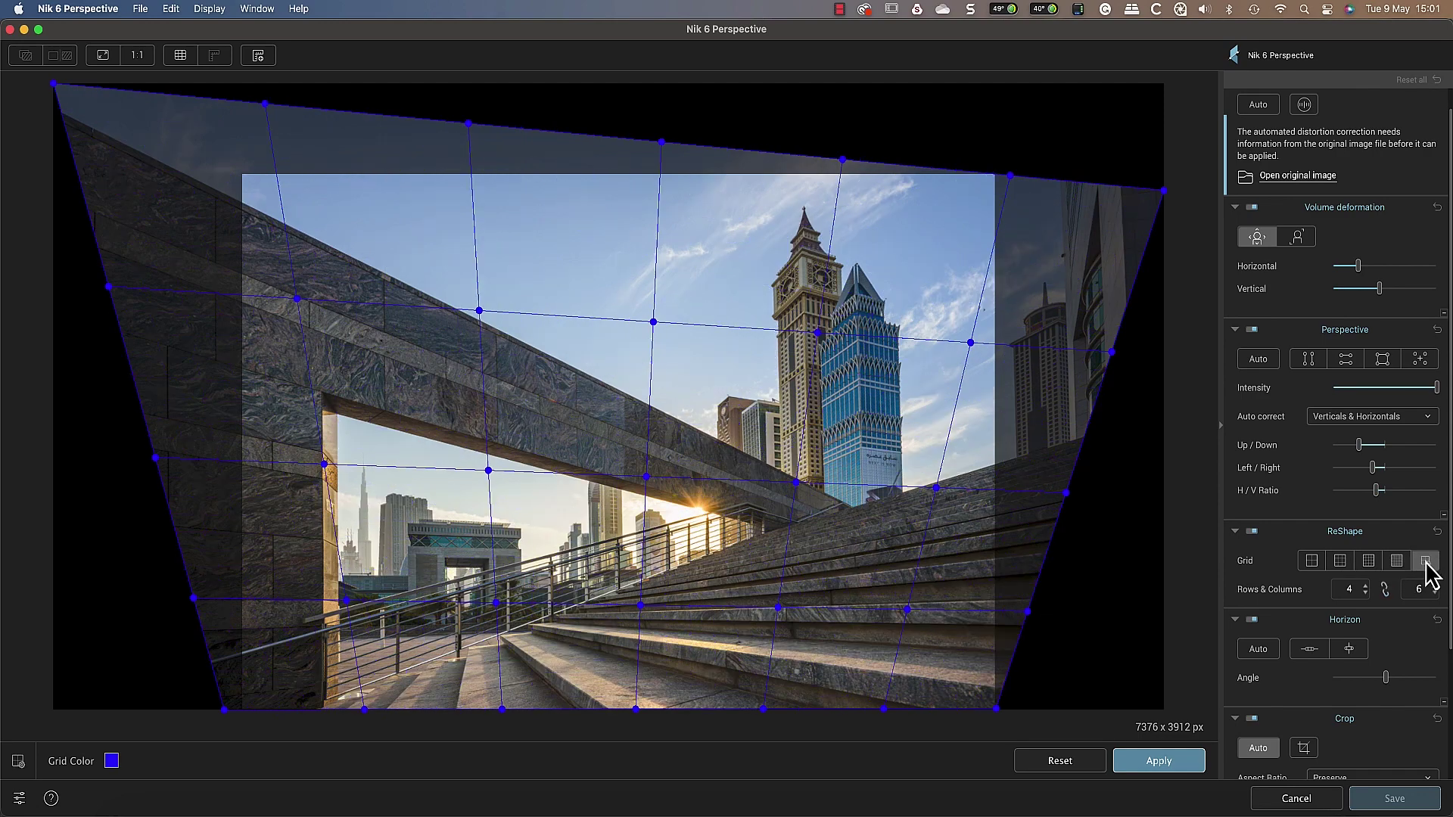
{"action": "left_click", "coordinate": [1435, 585]}
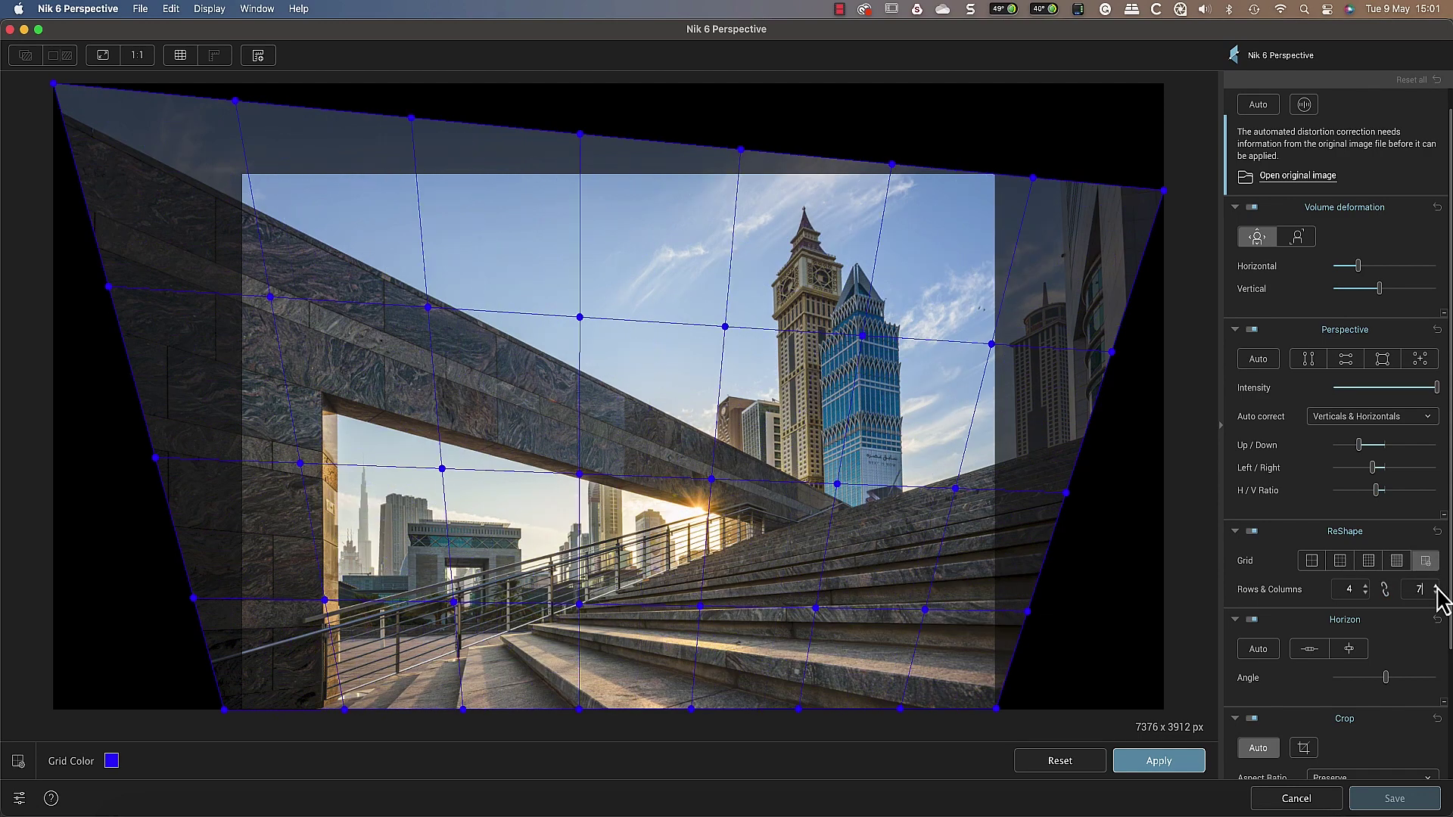
{"action": "left_click", "coordinate": [1365, 586]}
{"action": "left_click", "coordinate": [1365, 585]}
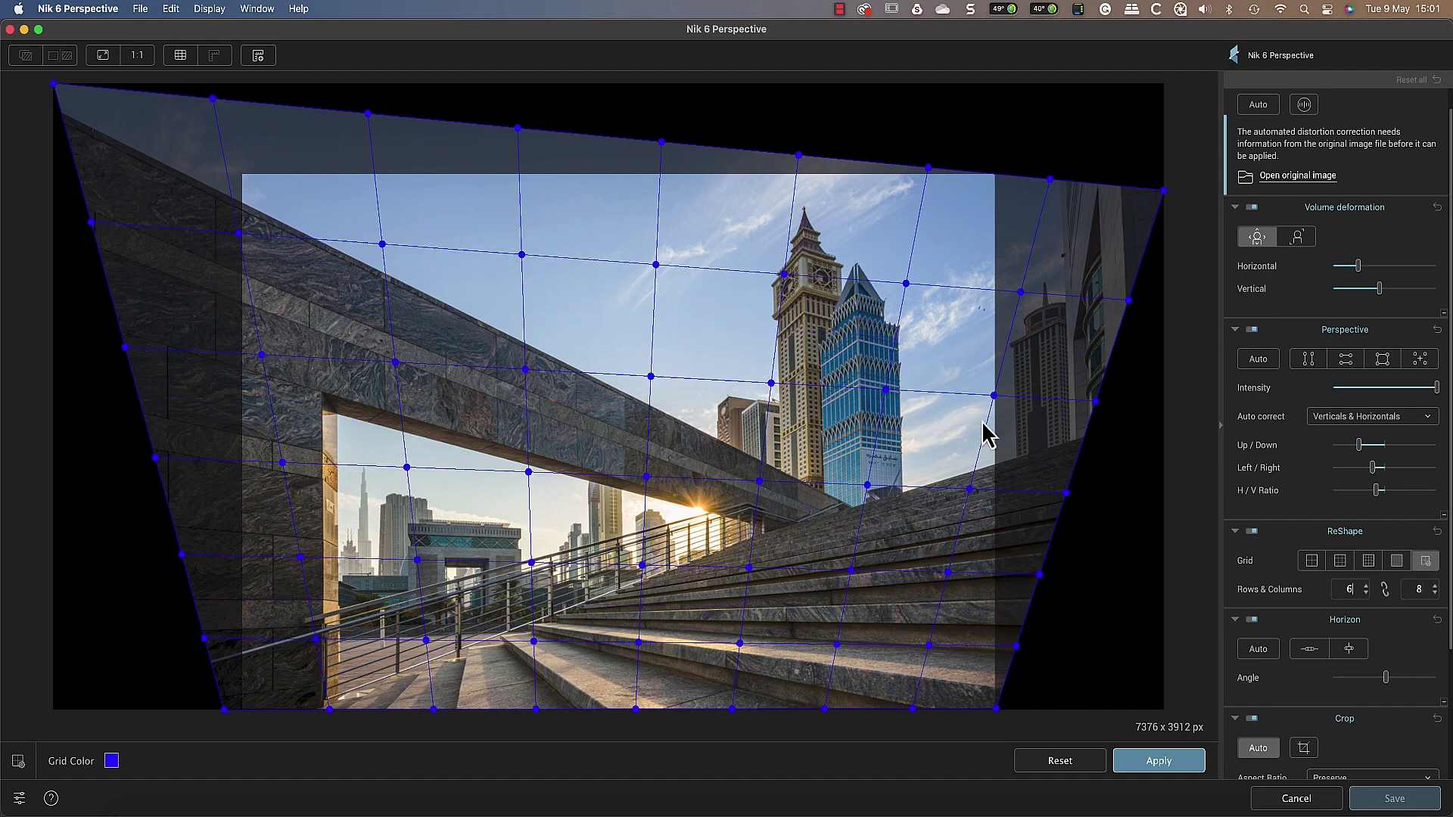
Test-drag a grid point on the blue tower, then undo the warp
{"action": "left_click_drag", "start_coordinate": [889, 390], "coordinate": [915, 391]}
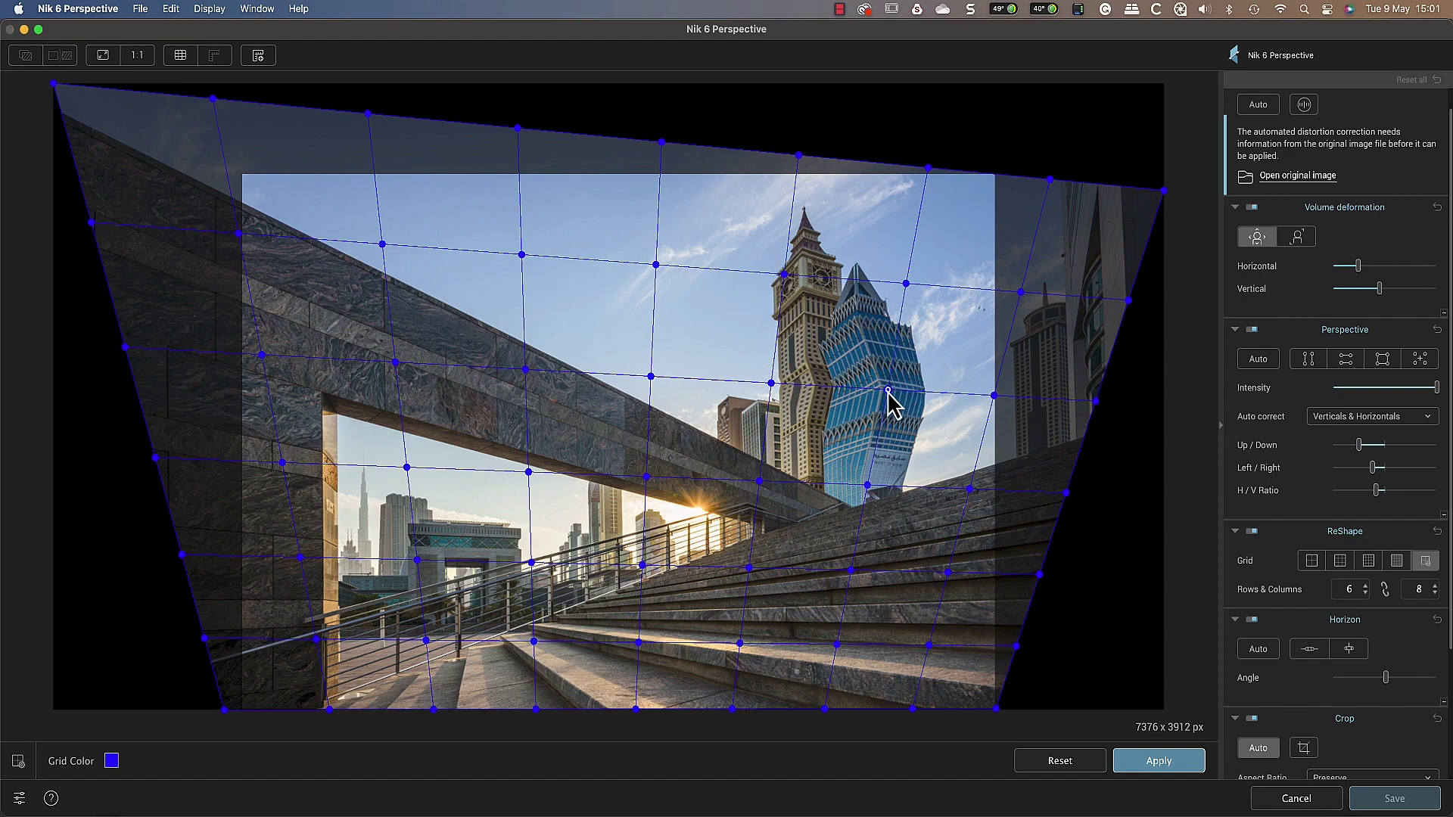
{"action": "left_click_drag", "start_coordinate": [915, 390], "coordinate": [835, 390]}
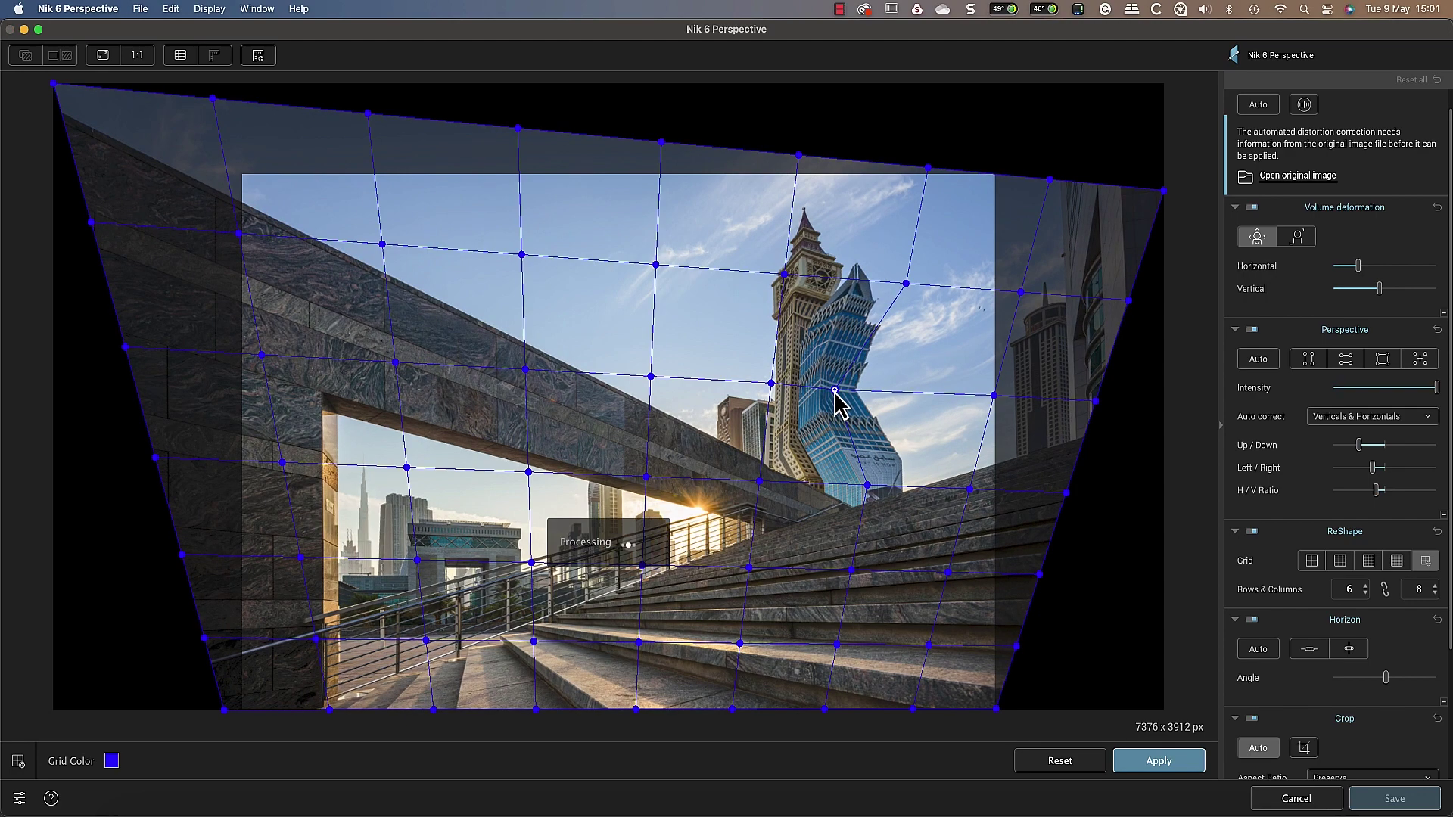
{"action": "key", "text": "super+z"}
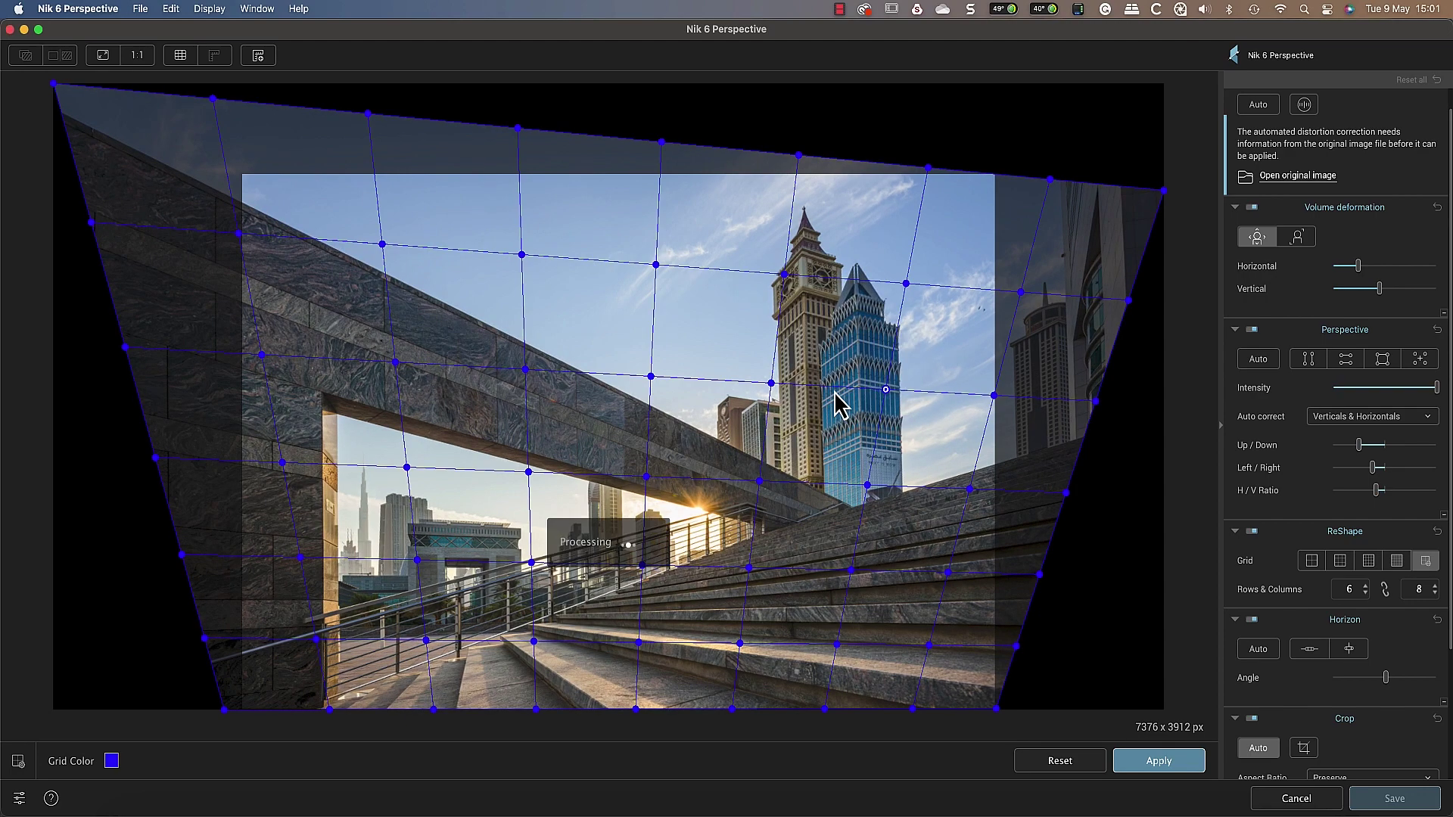